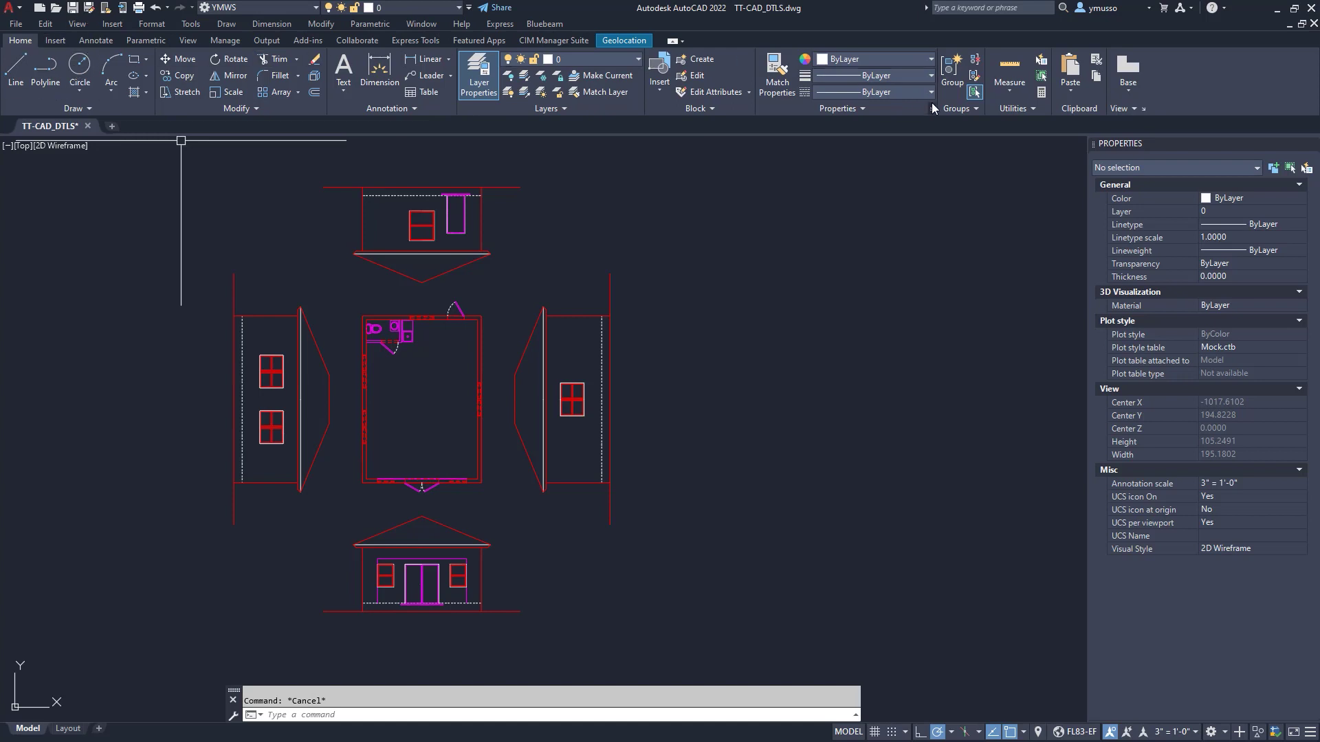
# - Expand the Groups panel to reveal Group Selection On/Off and its description
pyautogui.click(961, 110)
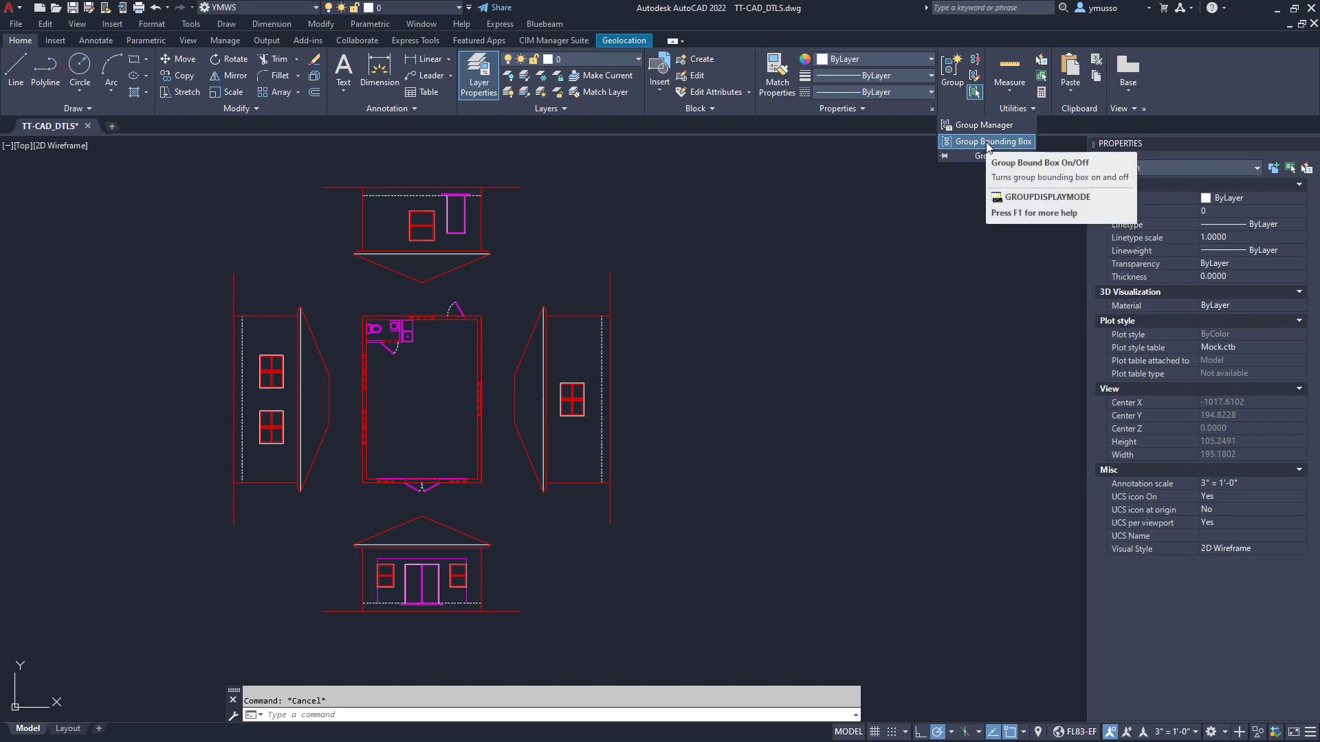
# - Turn group selection on and keep PICKSTYLE at 1
pyautogui.click(974, 94)
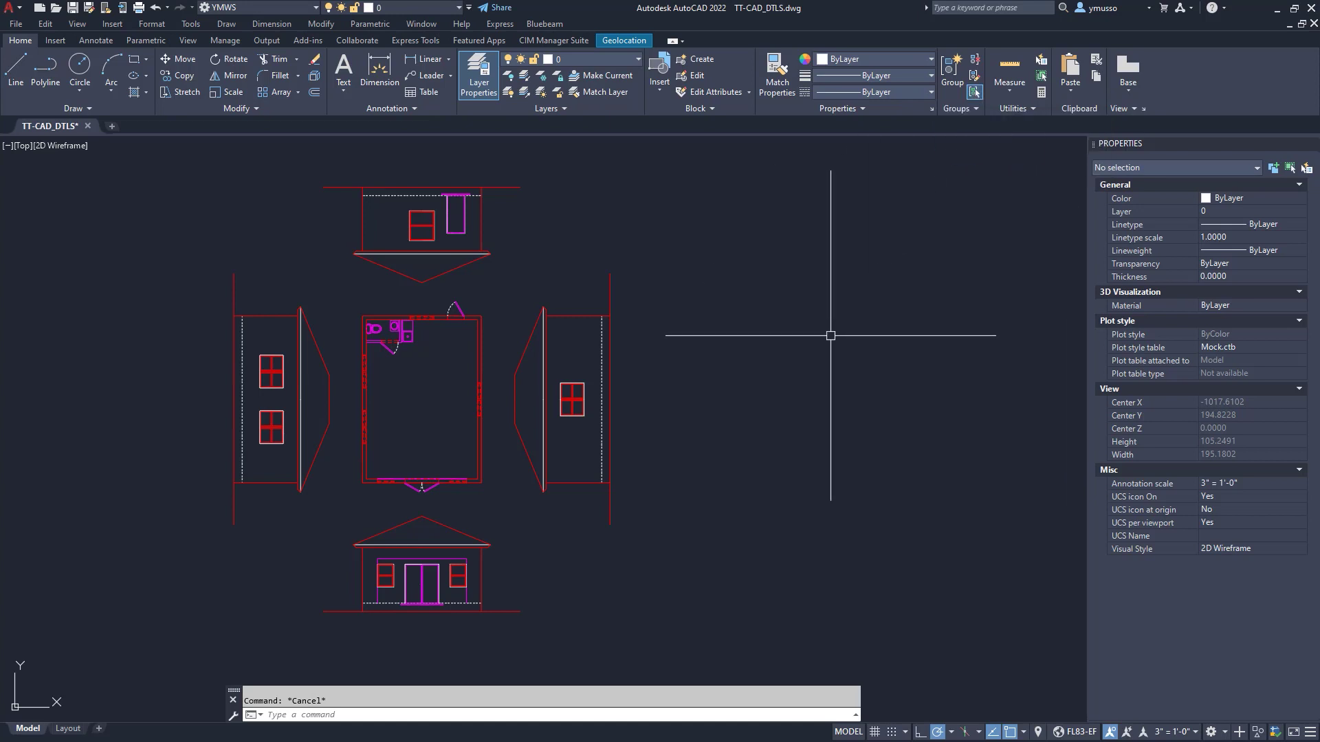
pyautogui.write('pickstyl')
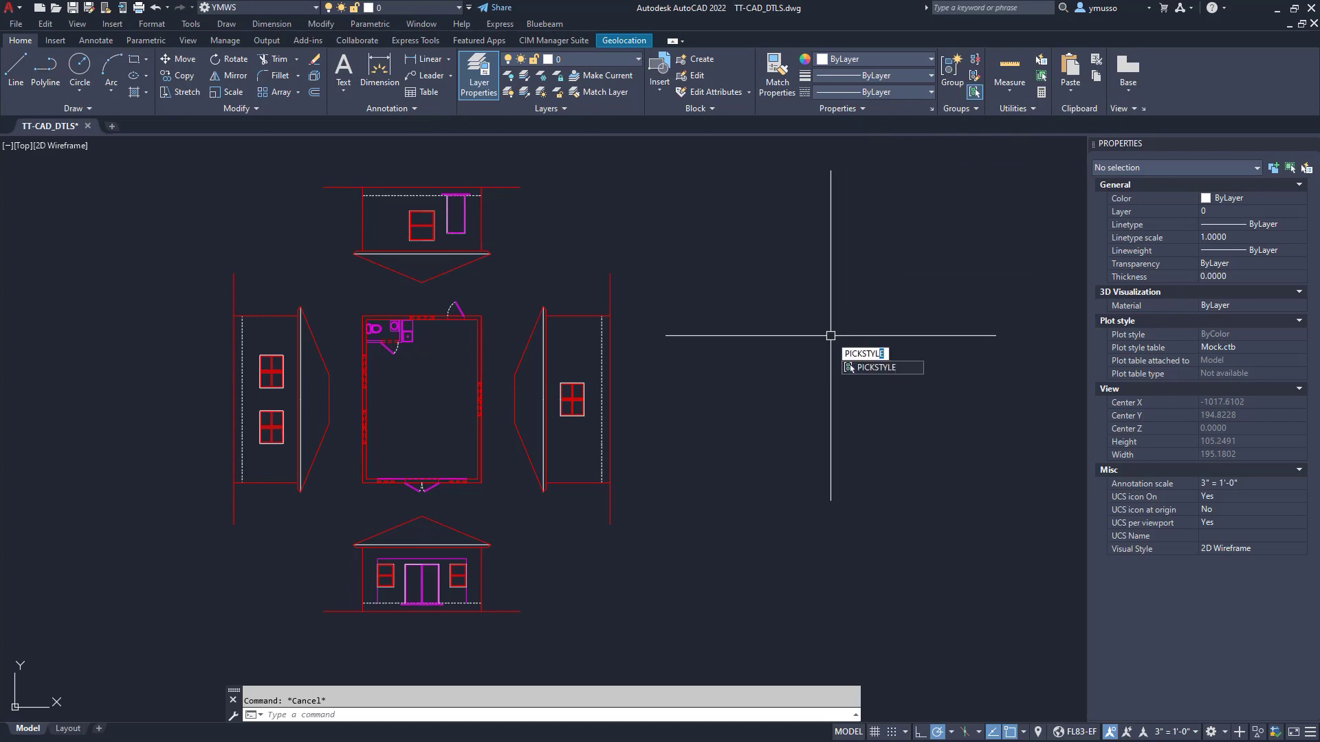
pyautogui.press('Return')
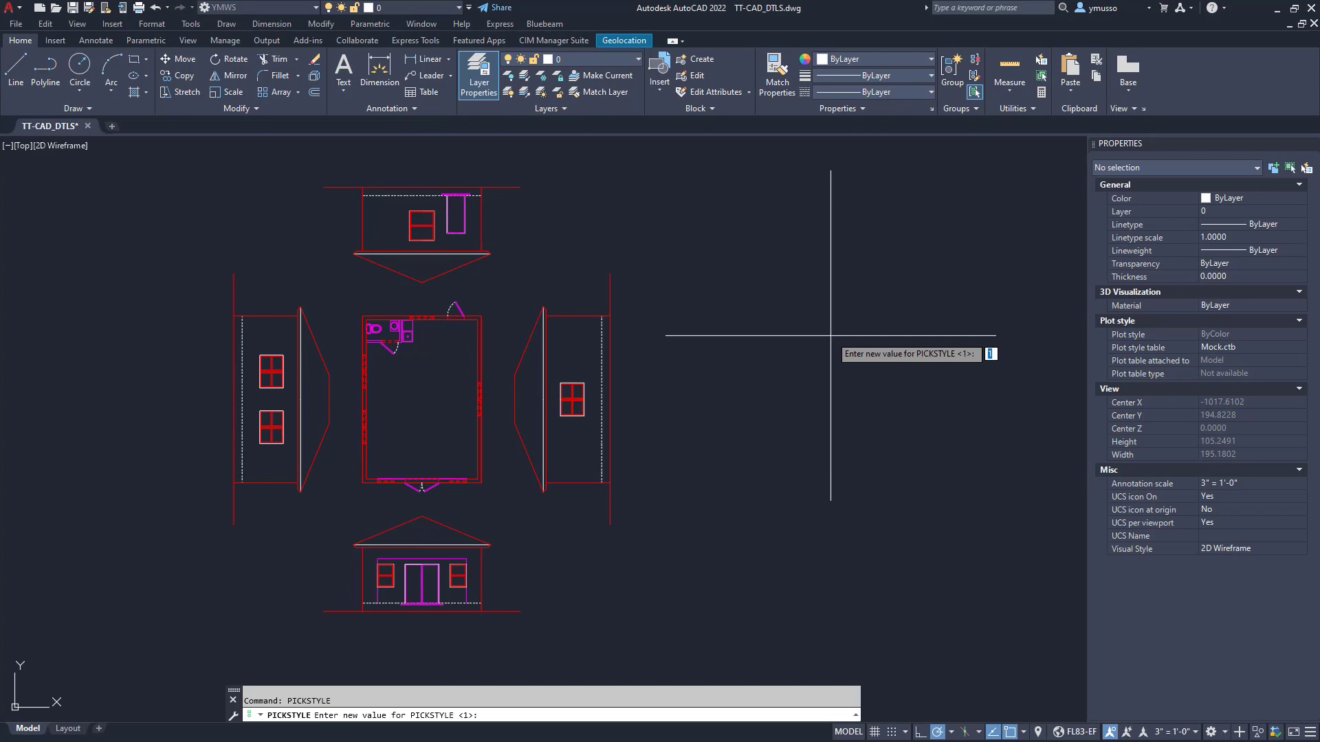
pyautogui.press('Return')
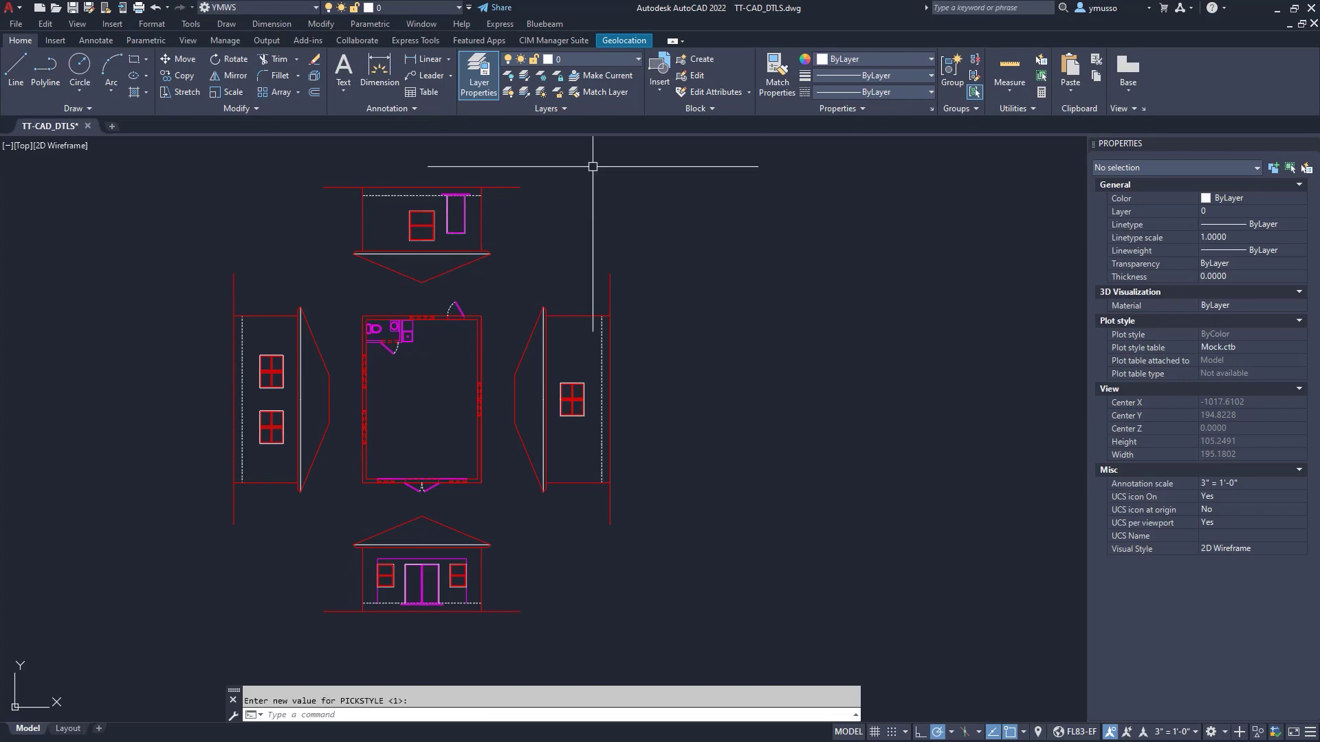
# - Check PICKSTYLE in the Express Tools System Variables list and close it
pyautogui.click(427, 42)
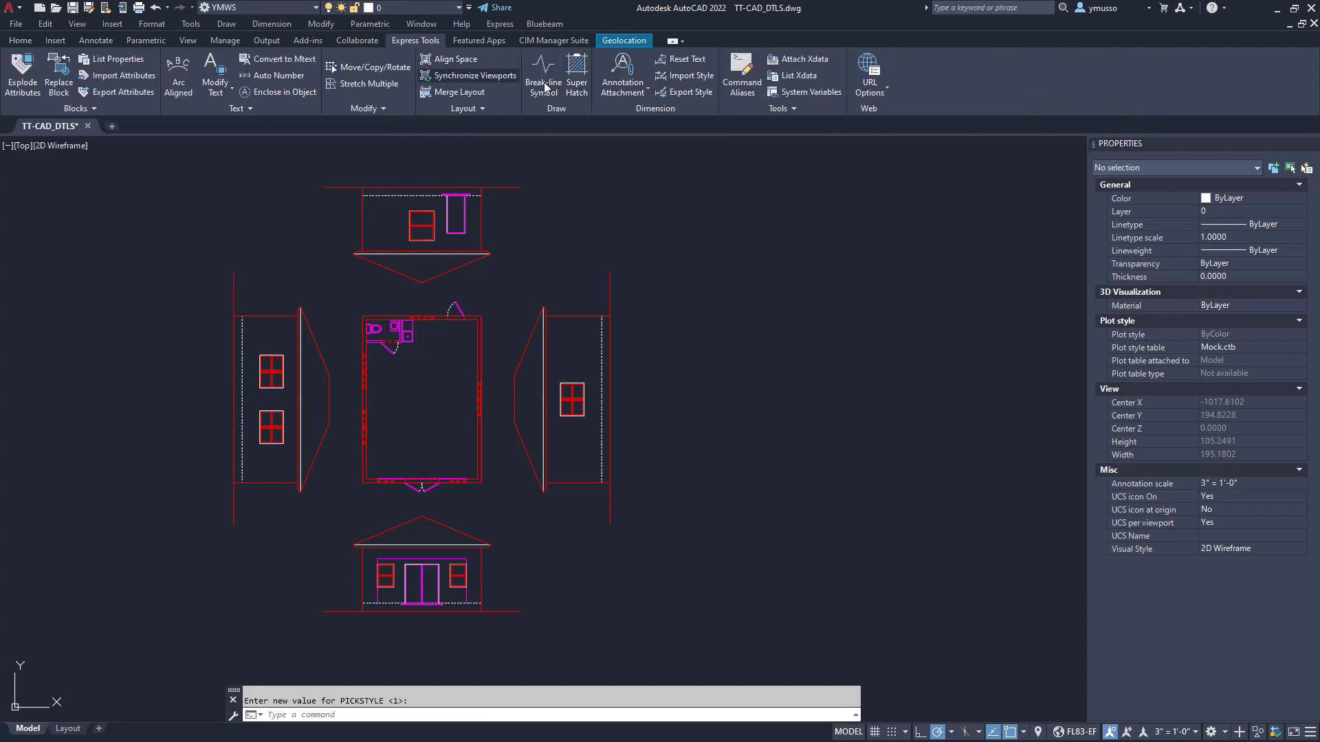
pyautogui.click(813, 96)
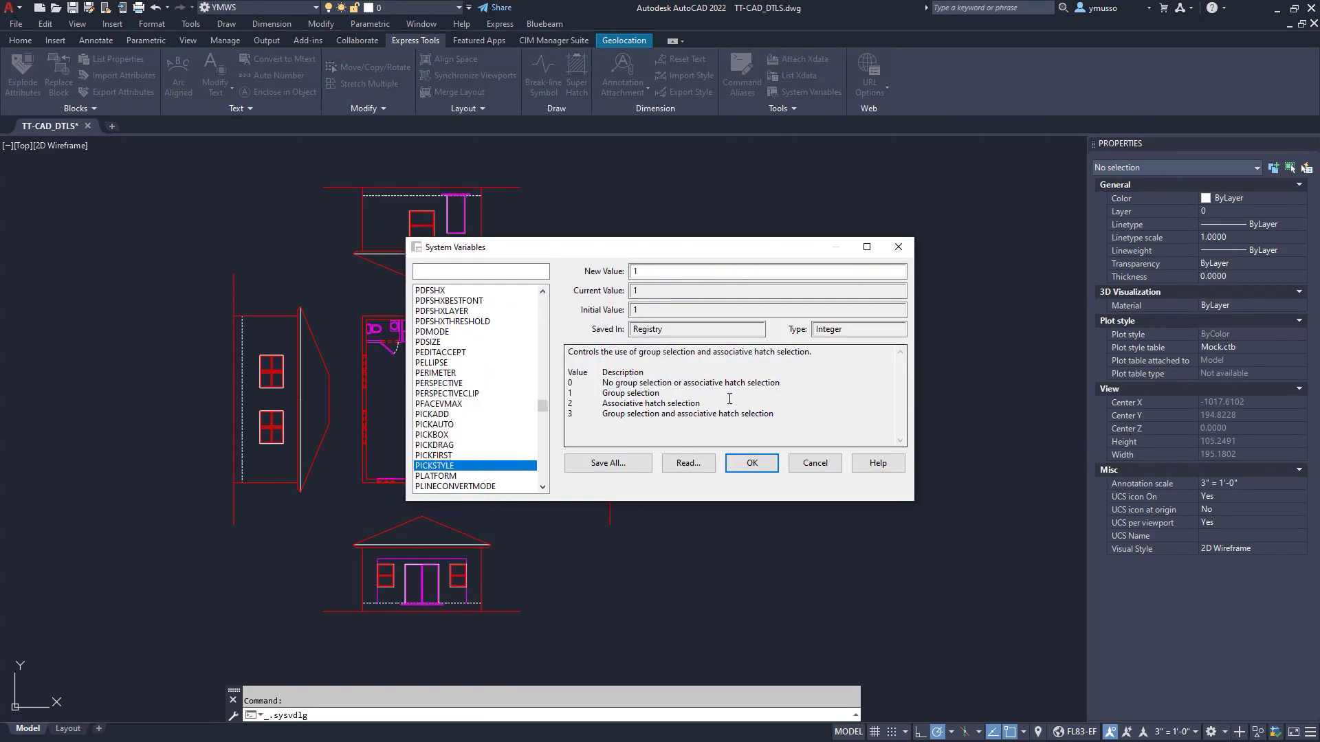
pyautogui.click(752, 463)
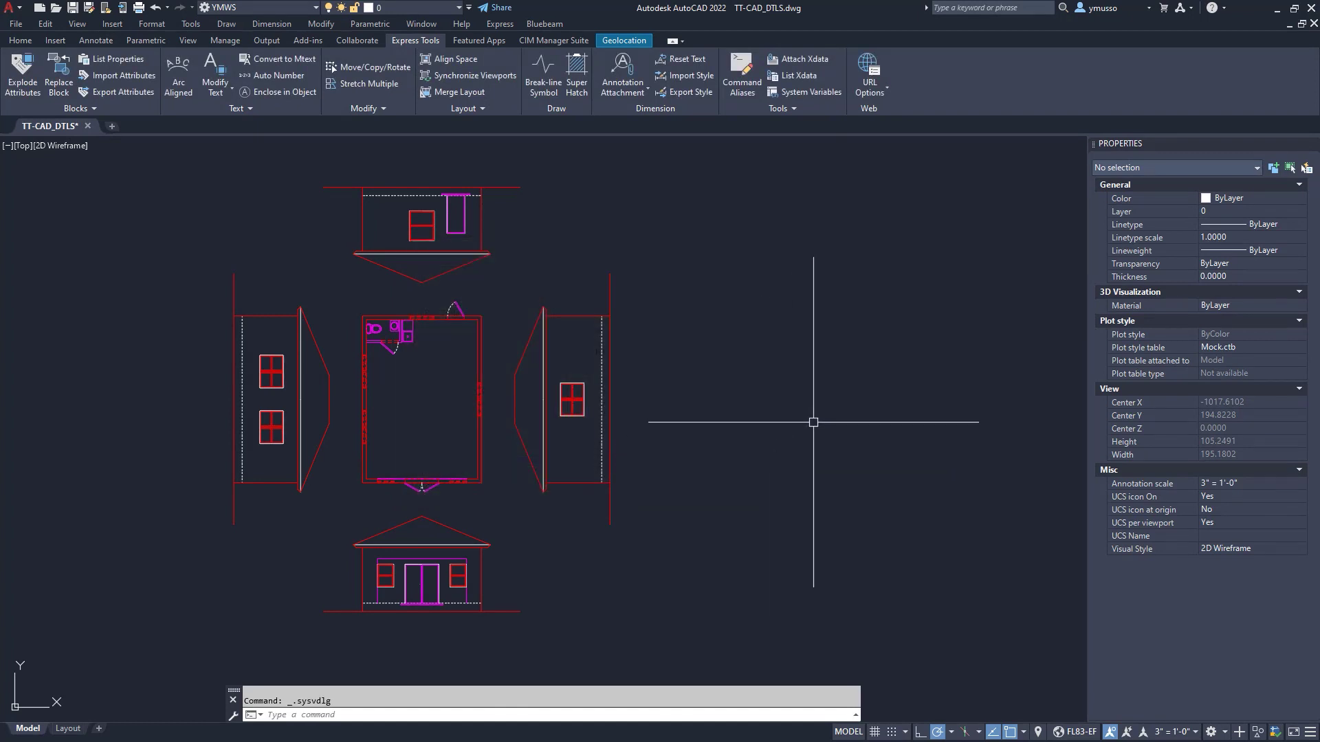
# - Window-select the bottom elevation's 38 objects and group them as NORTHVIEW
pyautogui.write('g')
pyautogui.press('Return')
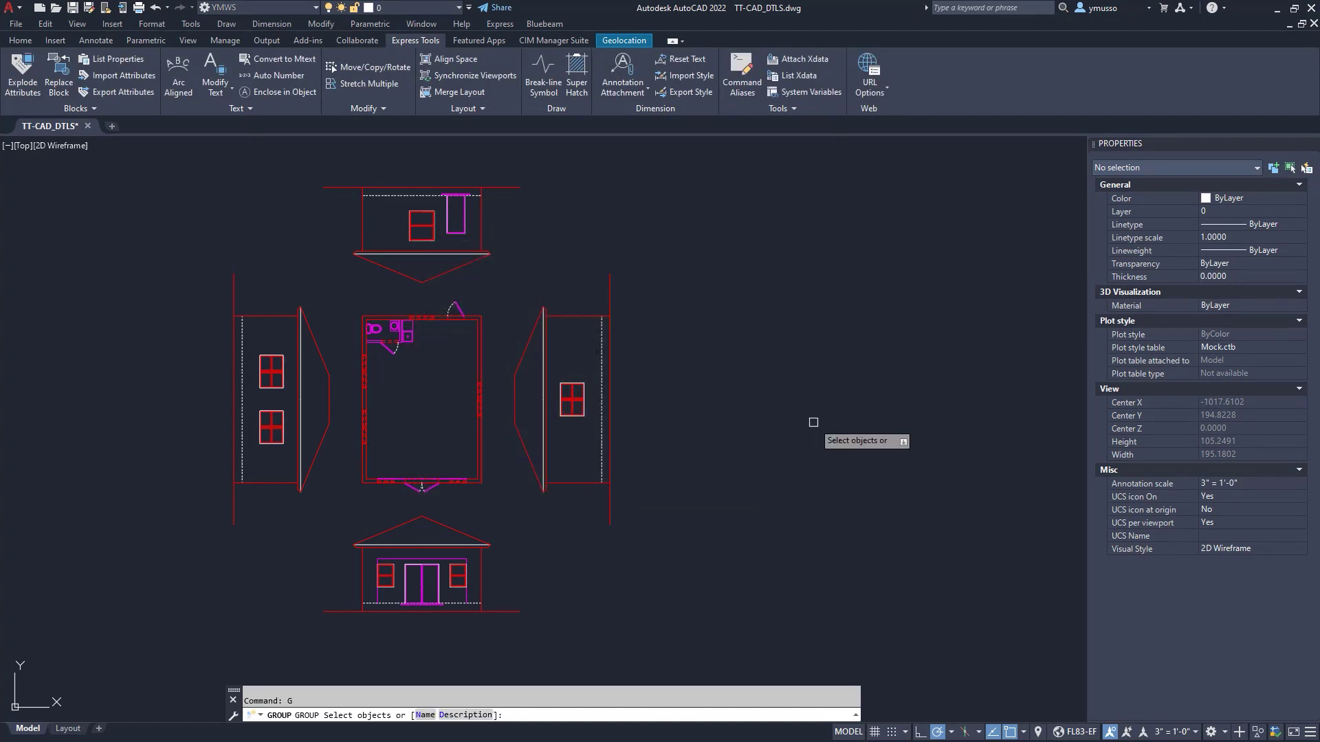
pyautogui.click(538, 631)
pyautogui.click(301, 510)
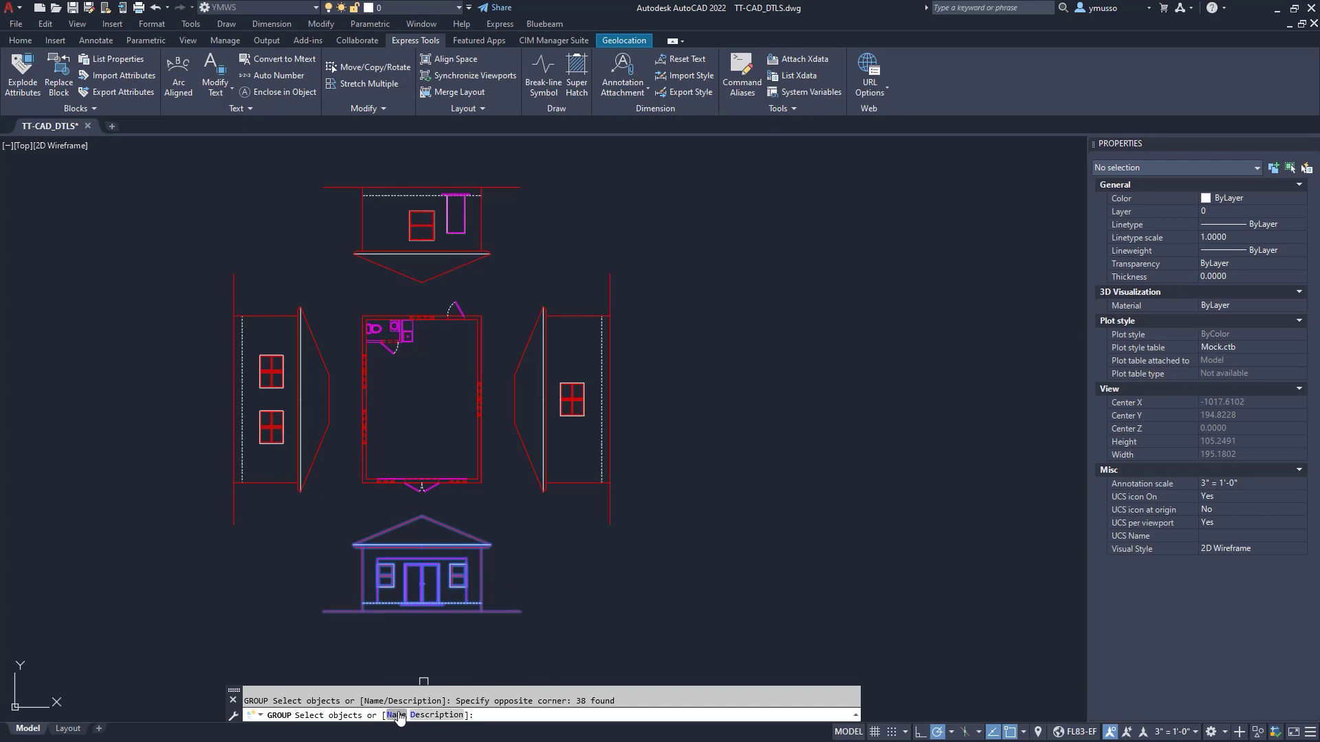
pyautogui.rightClick(600, 608)
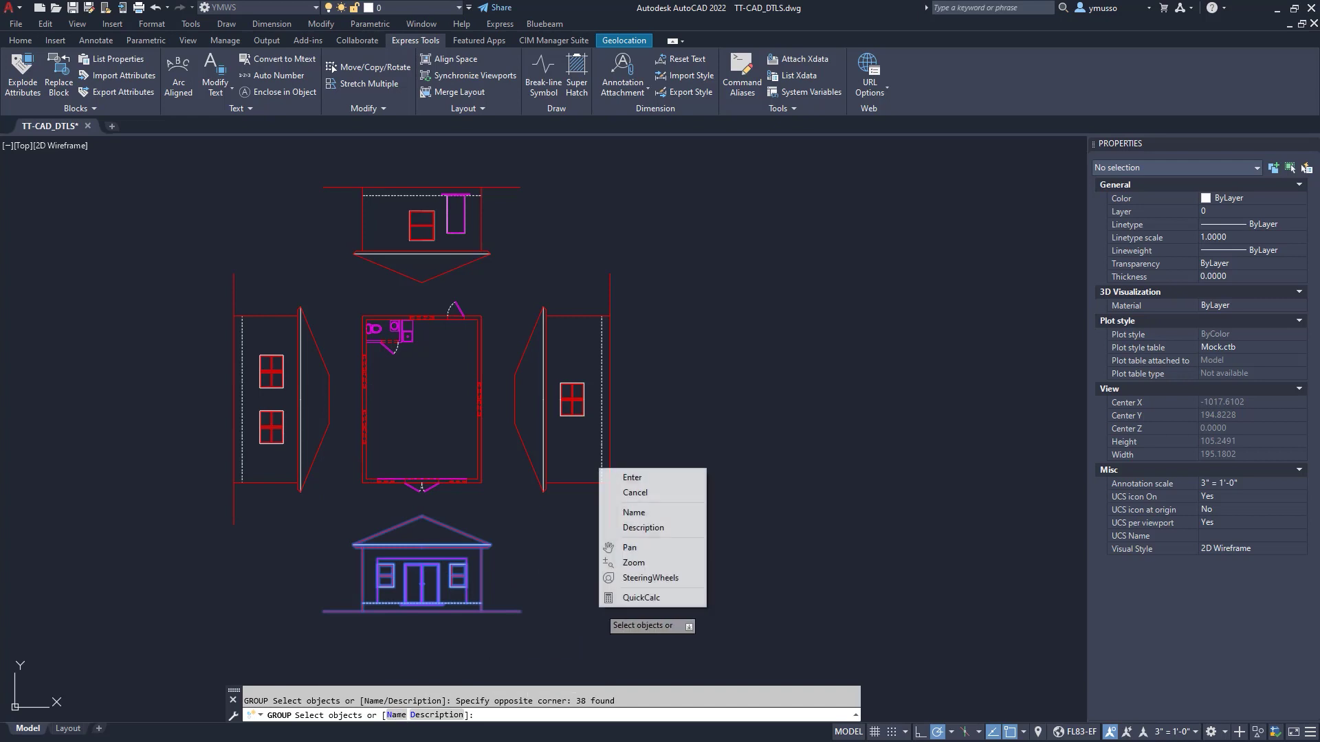
pyautogui.click(644, 514)
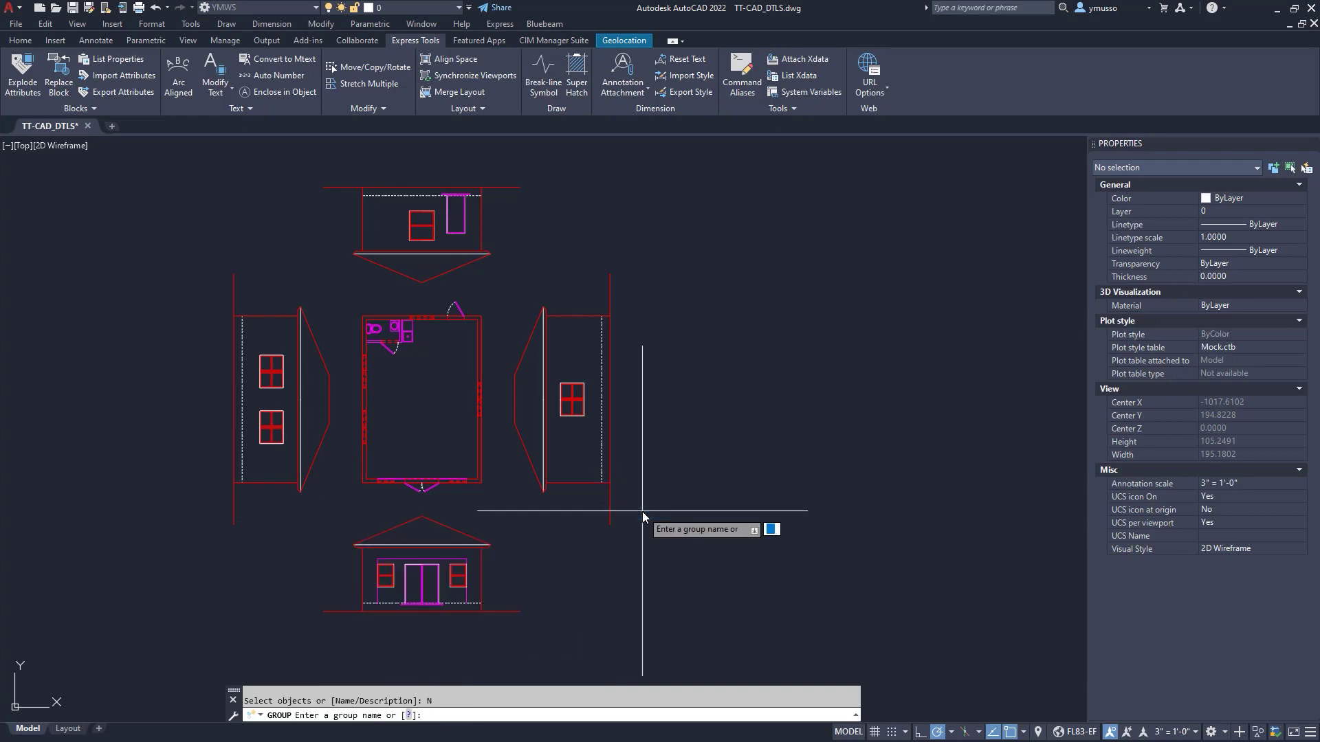
pyautogui.write('NORTHVIEW')
pyautogui.press('Return')
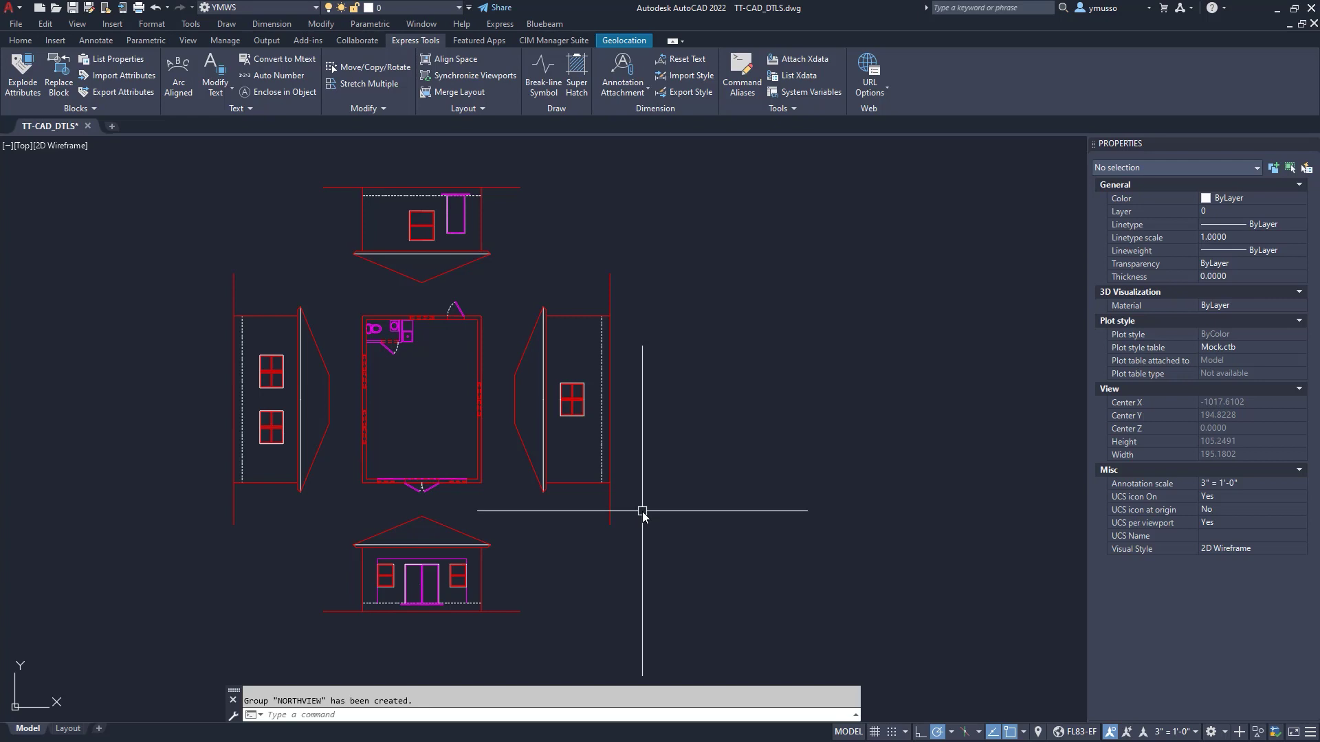
# - Copy the NORTHVIEW elevation group into the blue-bordered area
pyautogui.write('CO')
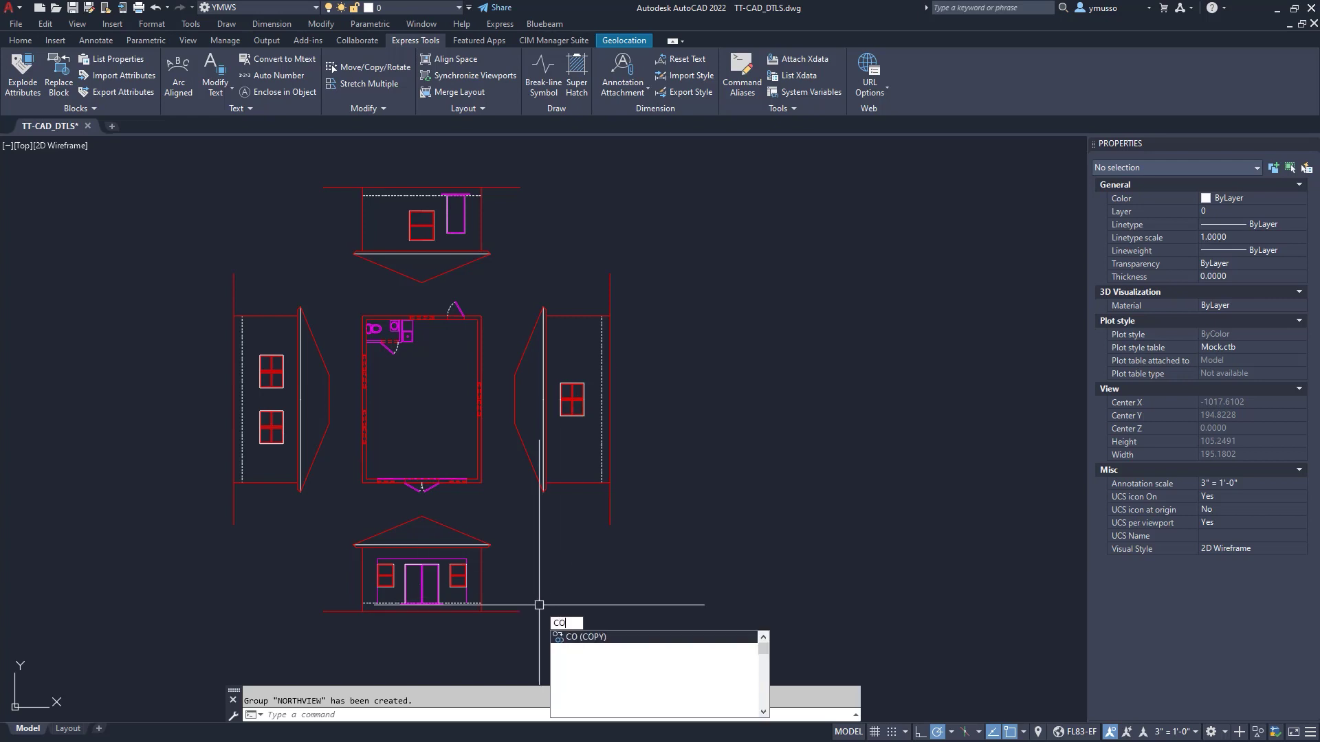
pyautogui.press('Return')
pyautogui.click(513, 614)
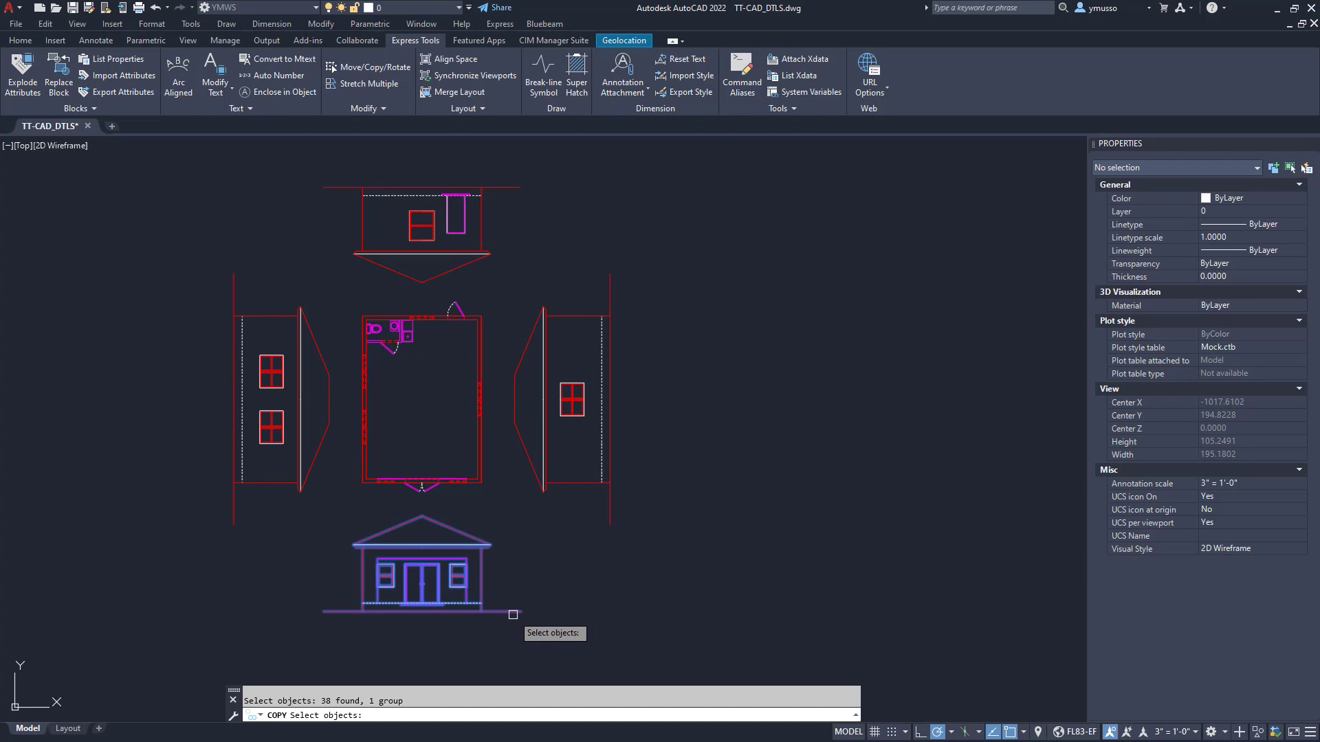
pyautogui.press('Return')
pyautogui.click(521, 612)
pyautogui.scroll(-2, 524, 622)
pyautogui.scroll(-2, 610, 539)
pyautogui.scroll(2, 880, 259)
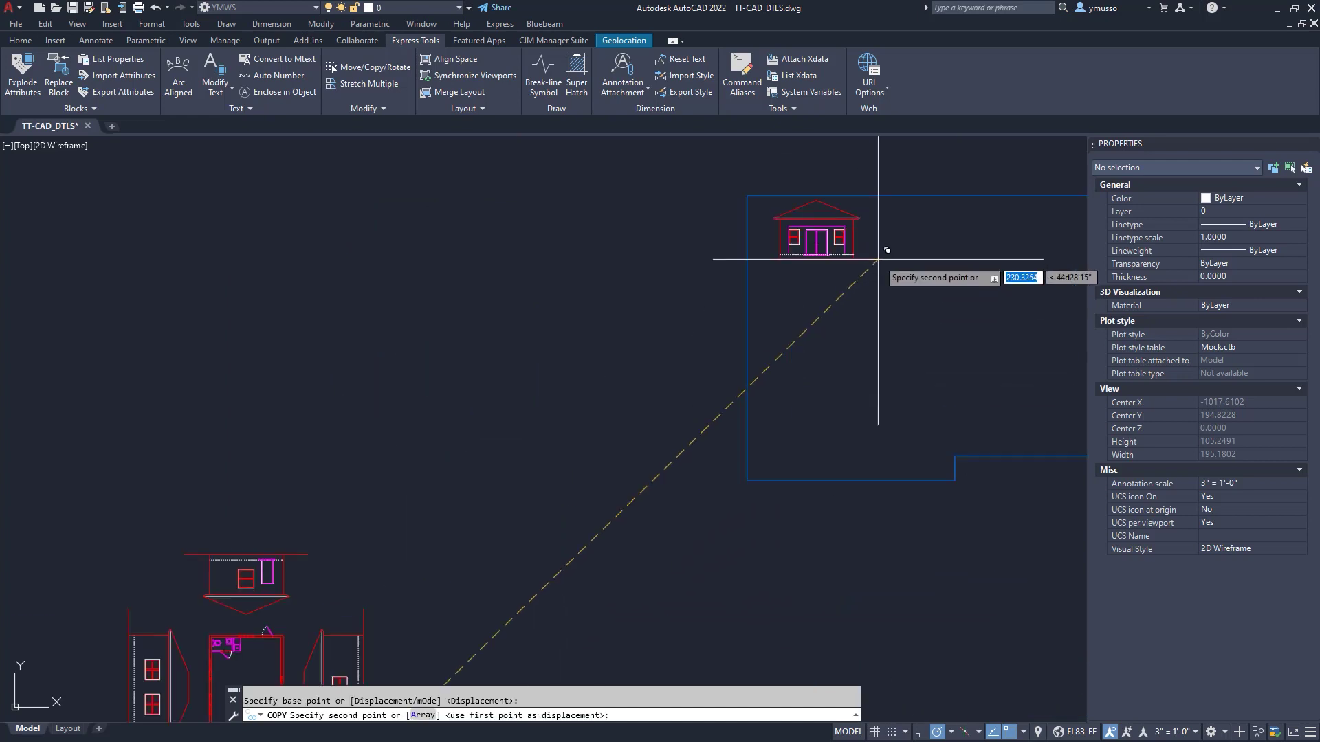
pyautogui.scroll(2, 880, 265)
pyautogui.click(917, 276)
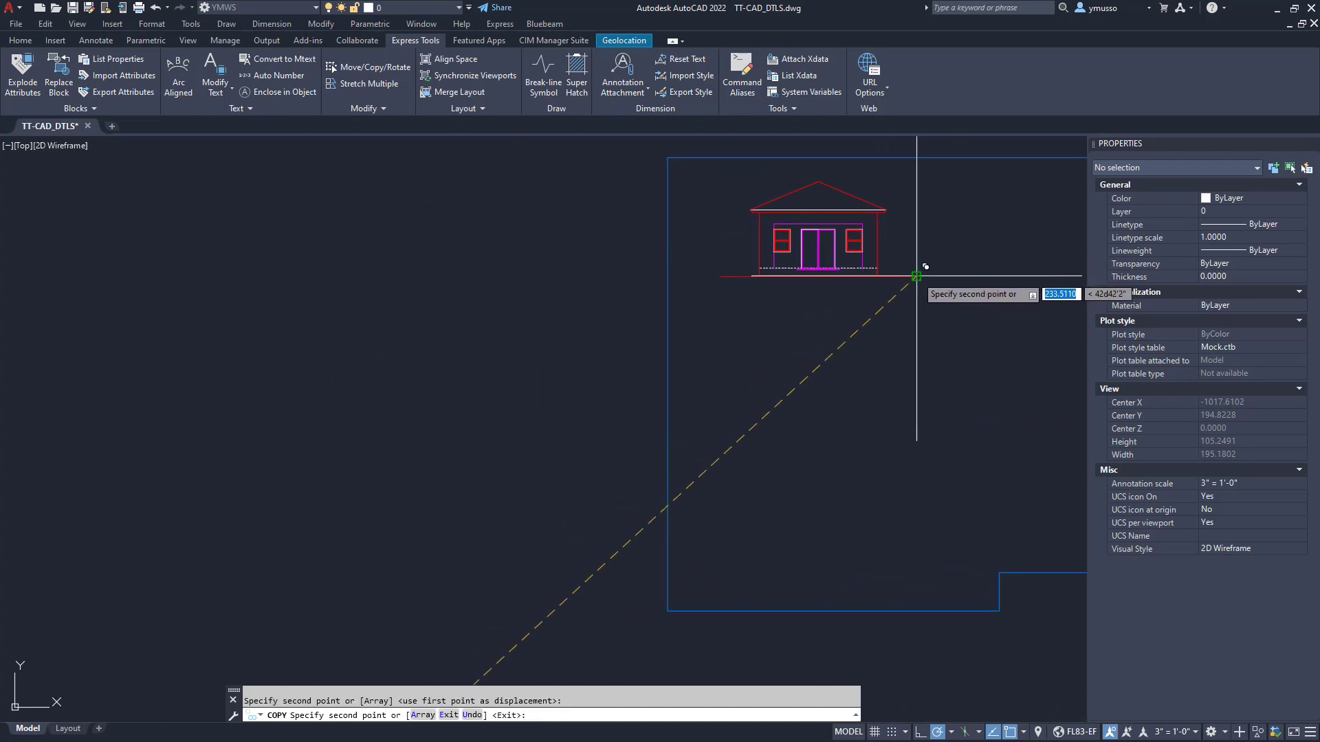
pyautogui.press('Escape')
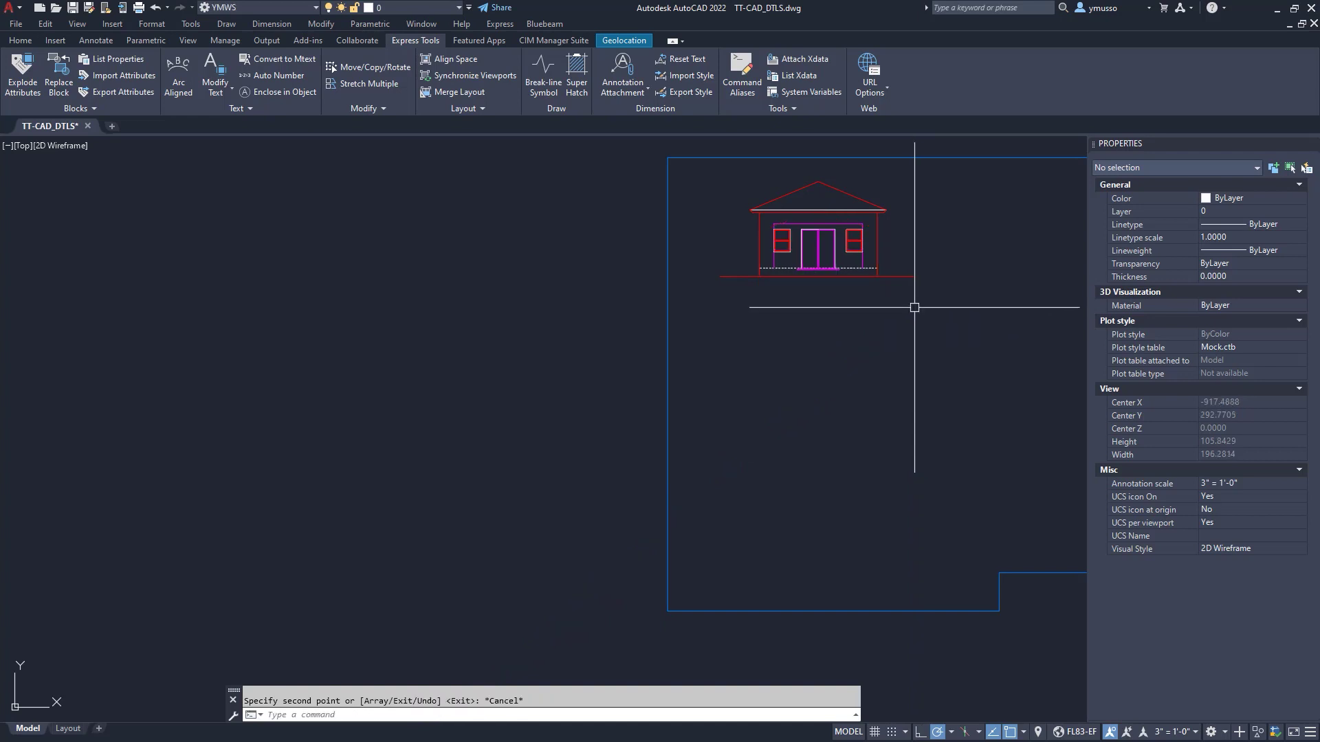
# - Ungroup the copied elevation with UNGROUP
pyautogui.moveTo(915, 307)
pyautogui.mouseDown(button='middle')
pyautogui.moveTo(907, 330)
pyautogui.moveTo(516, 306)
pyautogui.mouseUp(button='middle')
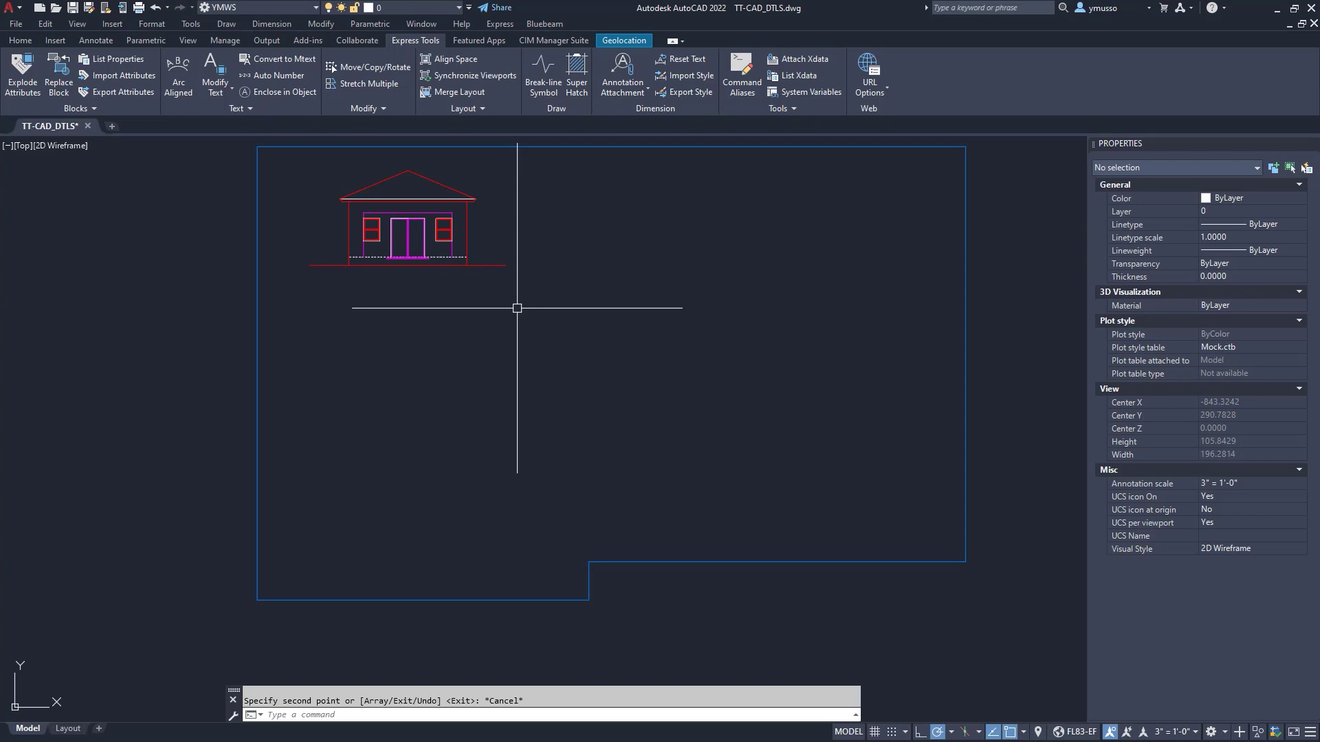
pyautogui.moveTo(517, 308); pyautogui.dragTo(586, 324, button='middle')
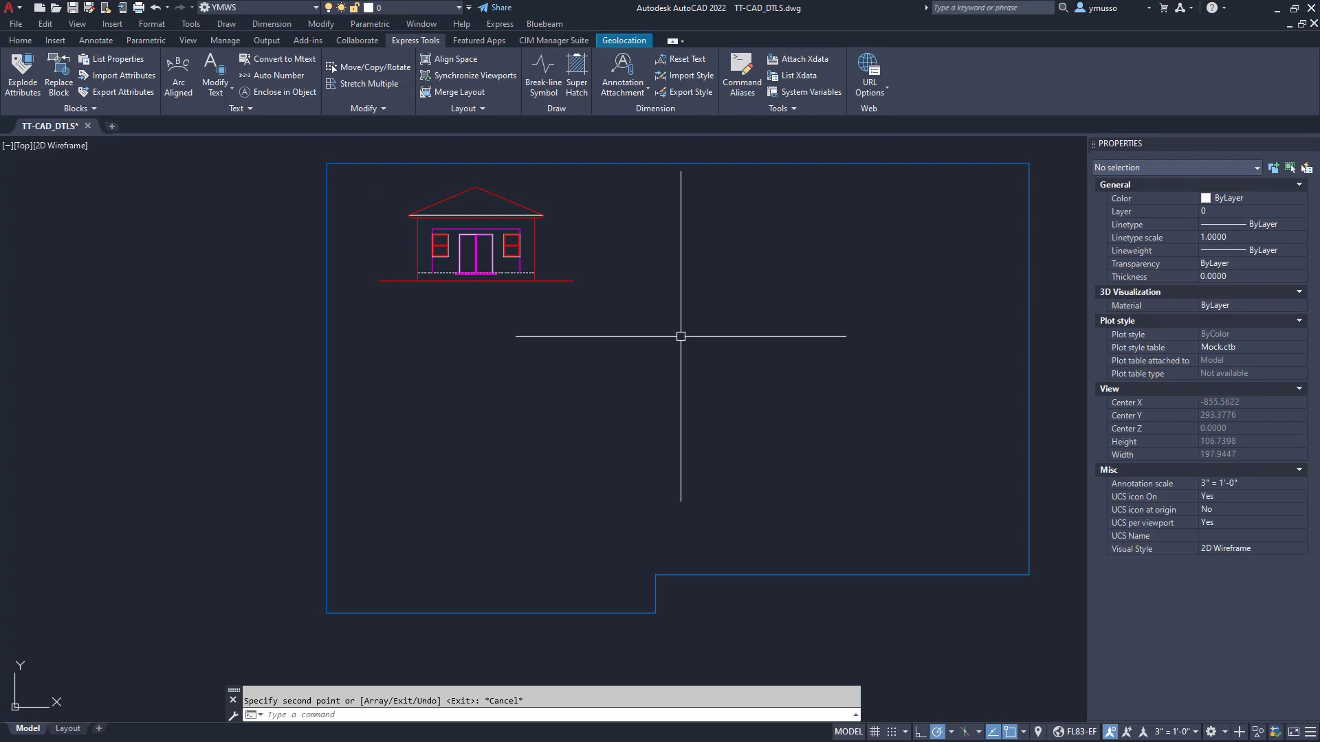
pyautogui.write('UNGROU')
pyautogui.press('Return')
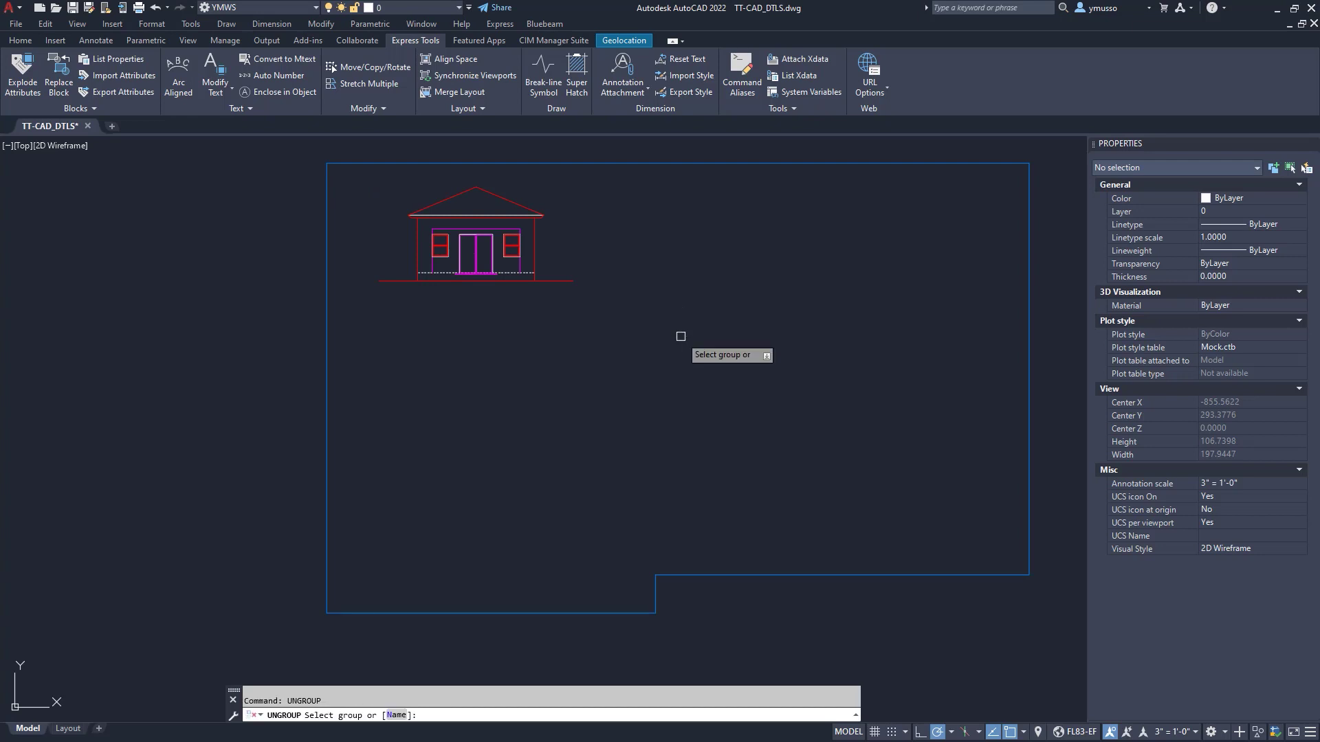
pyautogui.click(571, 280)
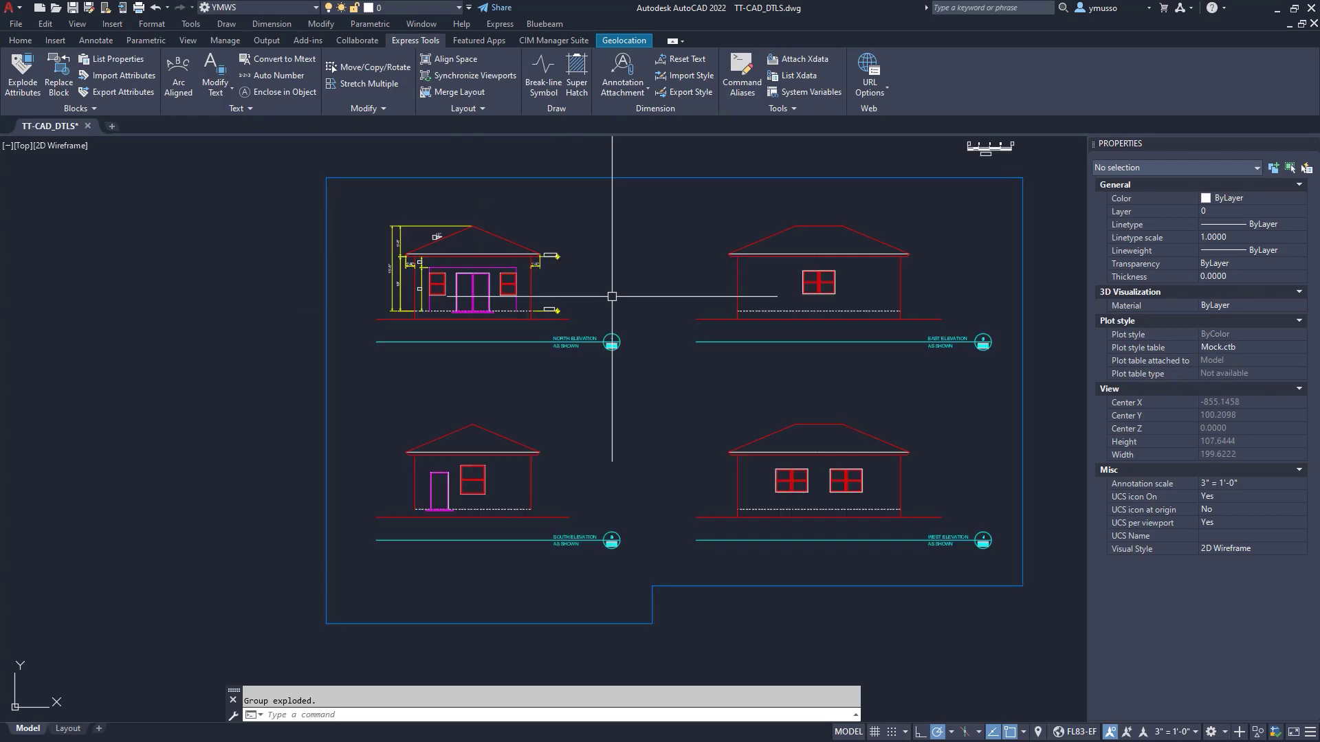
# - Create a group named DIMS from the north elevation's dimensions
pyautogui.write('G')
pyautogui.press('Return')
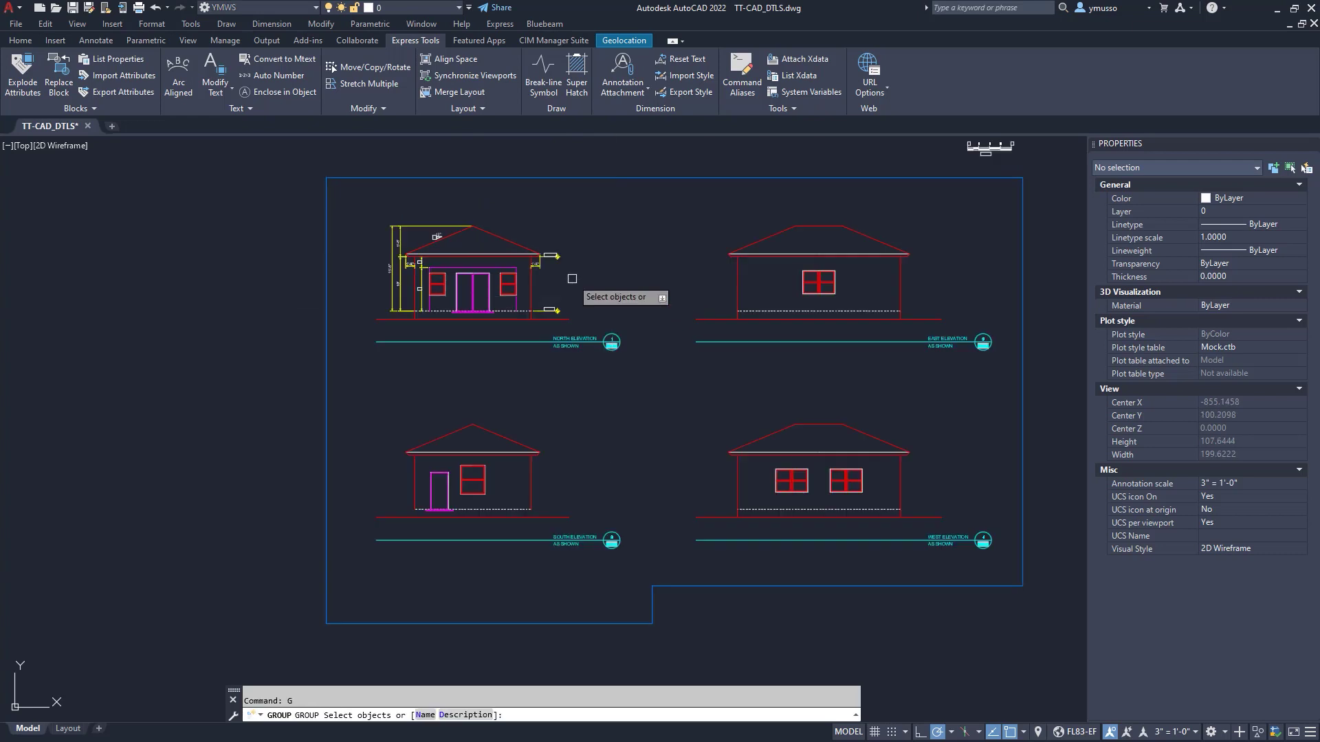
pyautogui.scroll(6, 571, 279)
pyautogui.click(475, 332)
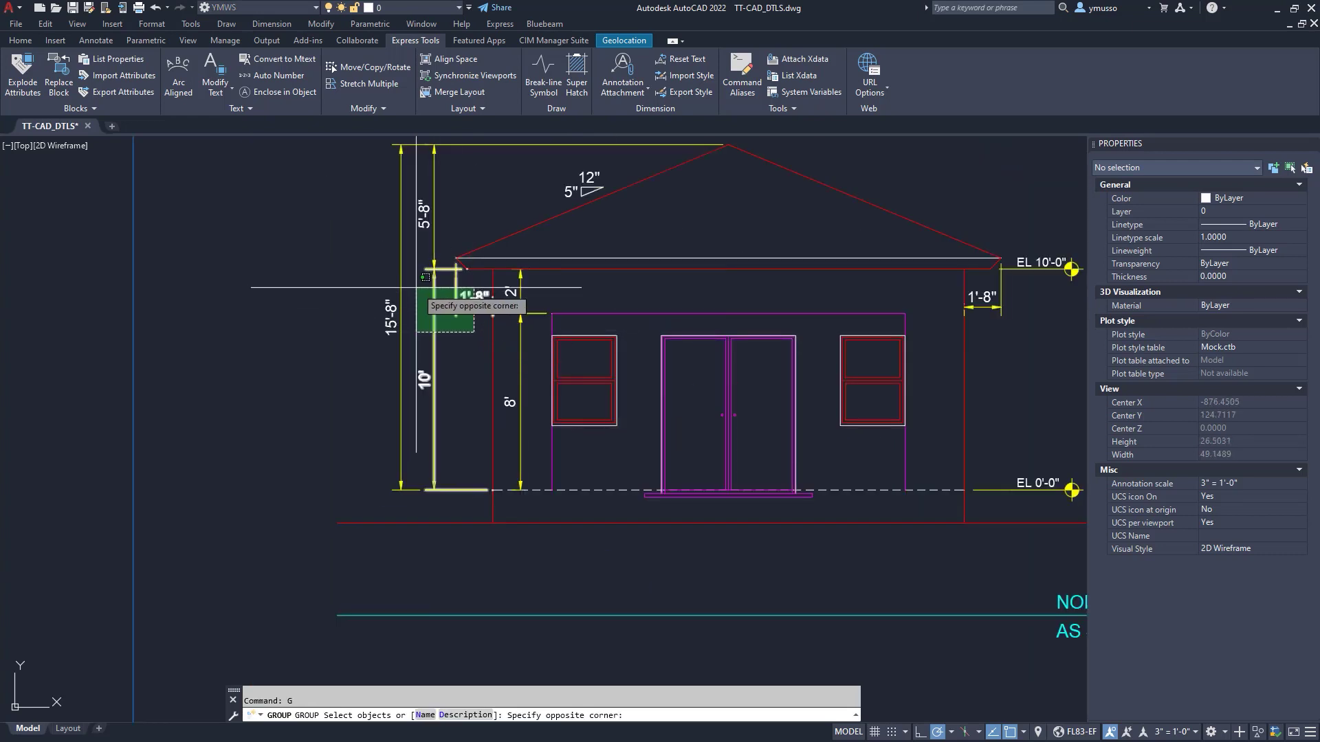
pyautogui.click(426, 277)
pyautogui.click(439, 180)
pyautogui.click(399, 175)
pyautogui.rightClick(407, 581)
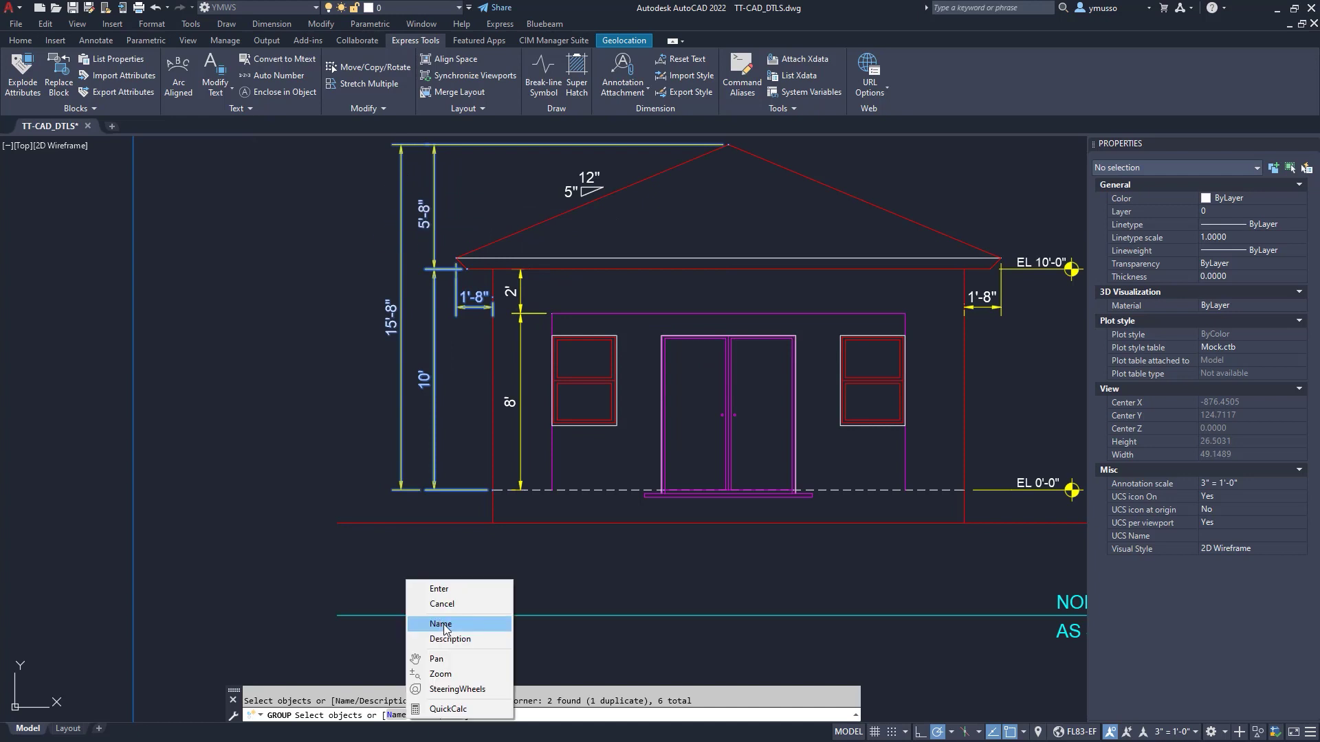
pyautogui.click(441, 625)
pyautogui.write('DIM')
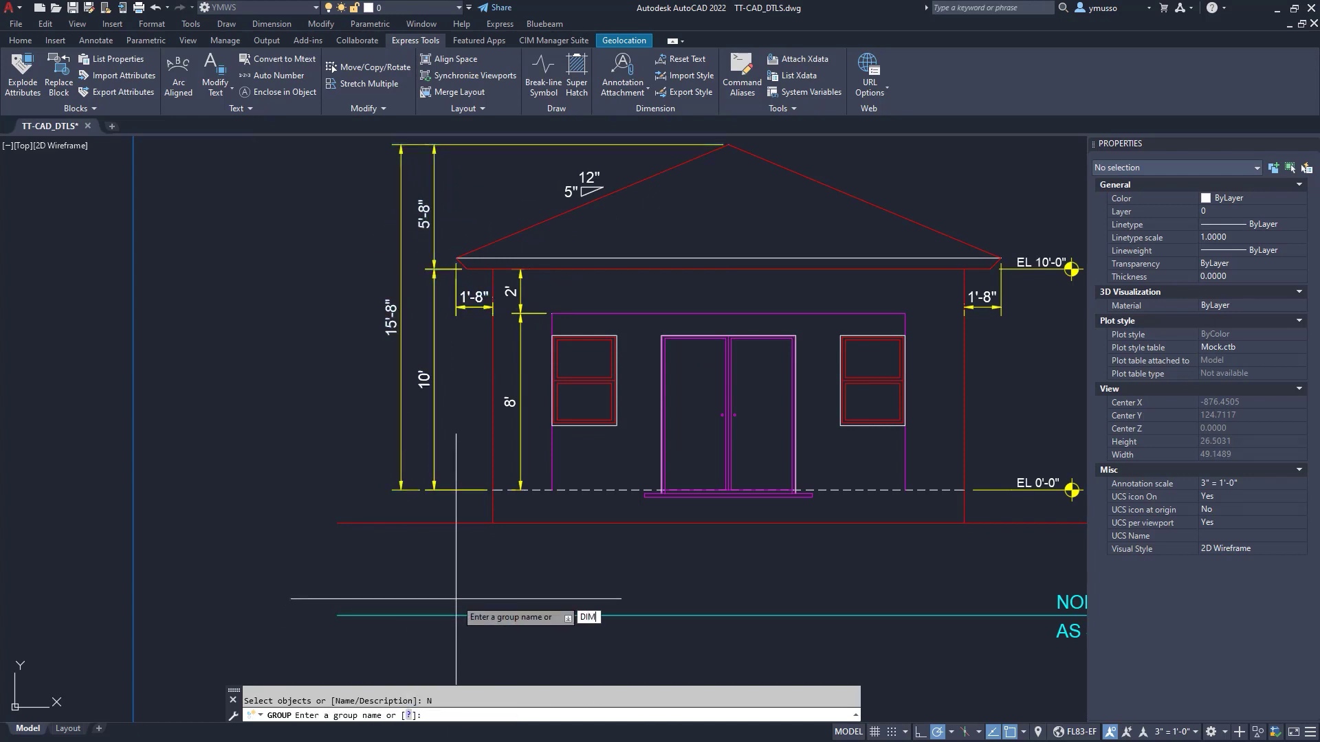
pyautogui.write('S')
pyautogui.press('Return')
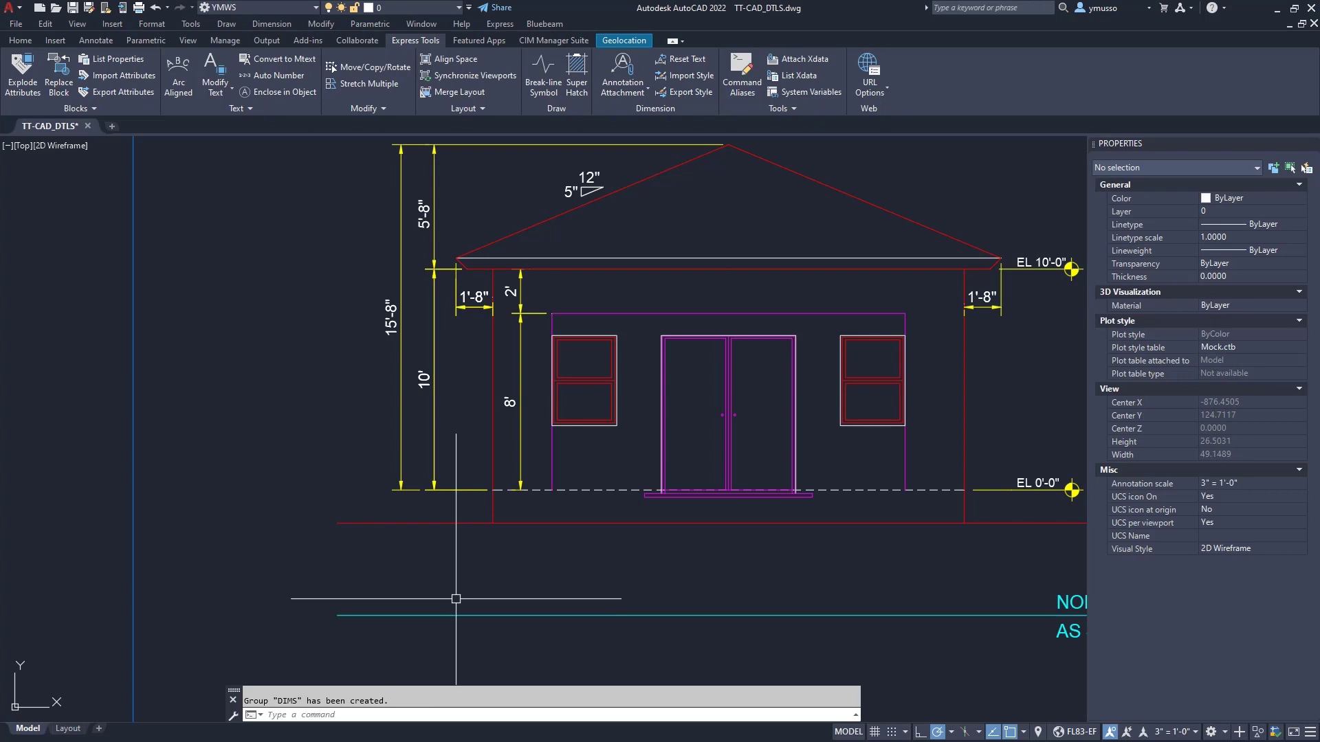
# - Add the 12/5 roof-pitch symbol to the DIMS group via GROUPEDIT
pyautogui.write('GROUPEDI')
pyautogui.press('Return')
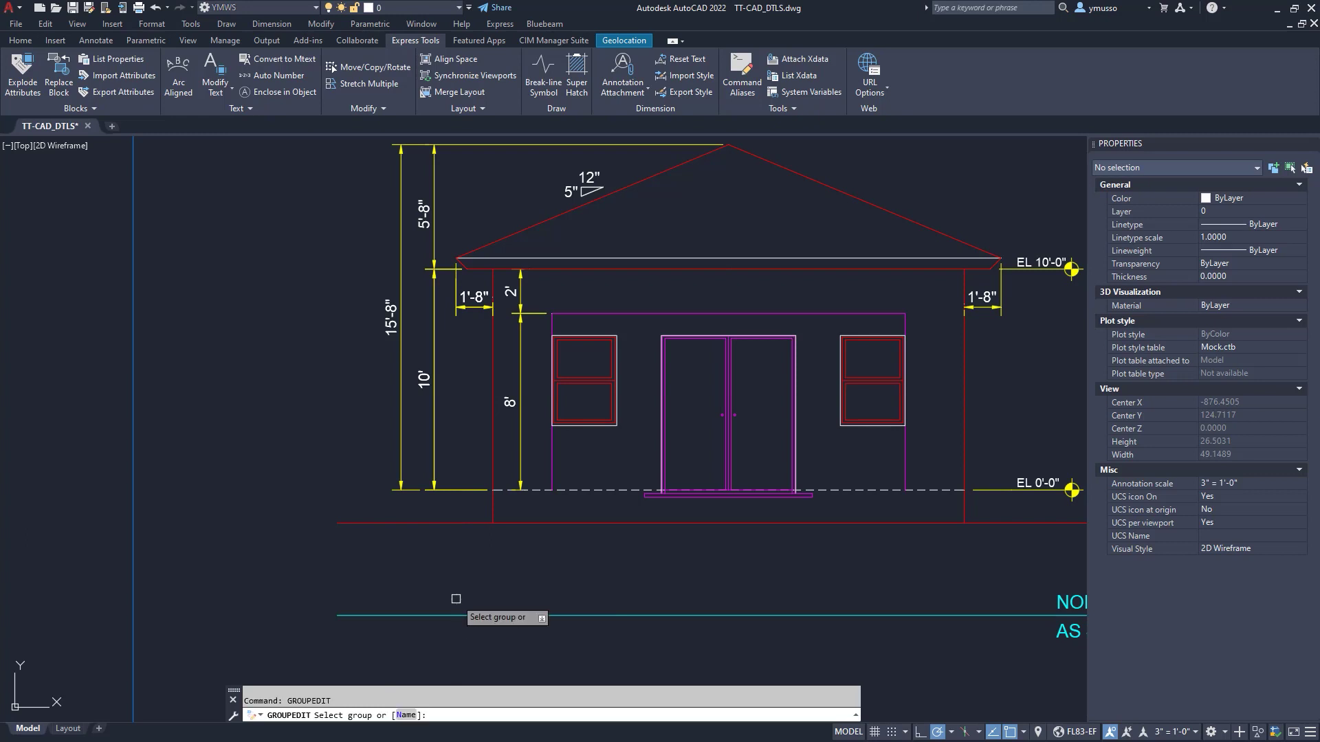
pyautogui.click(435, 396)
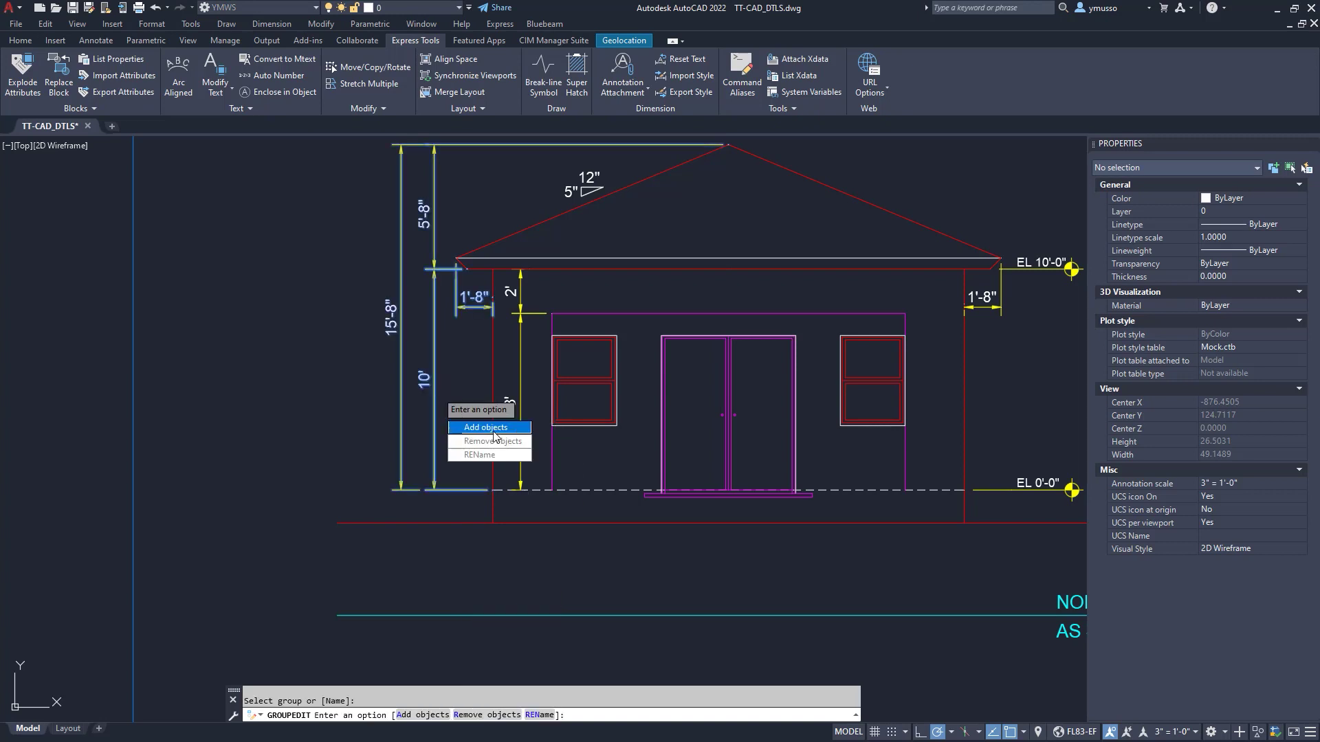
pyautogui.click(494, 436)
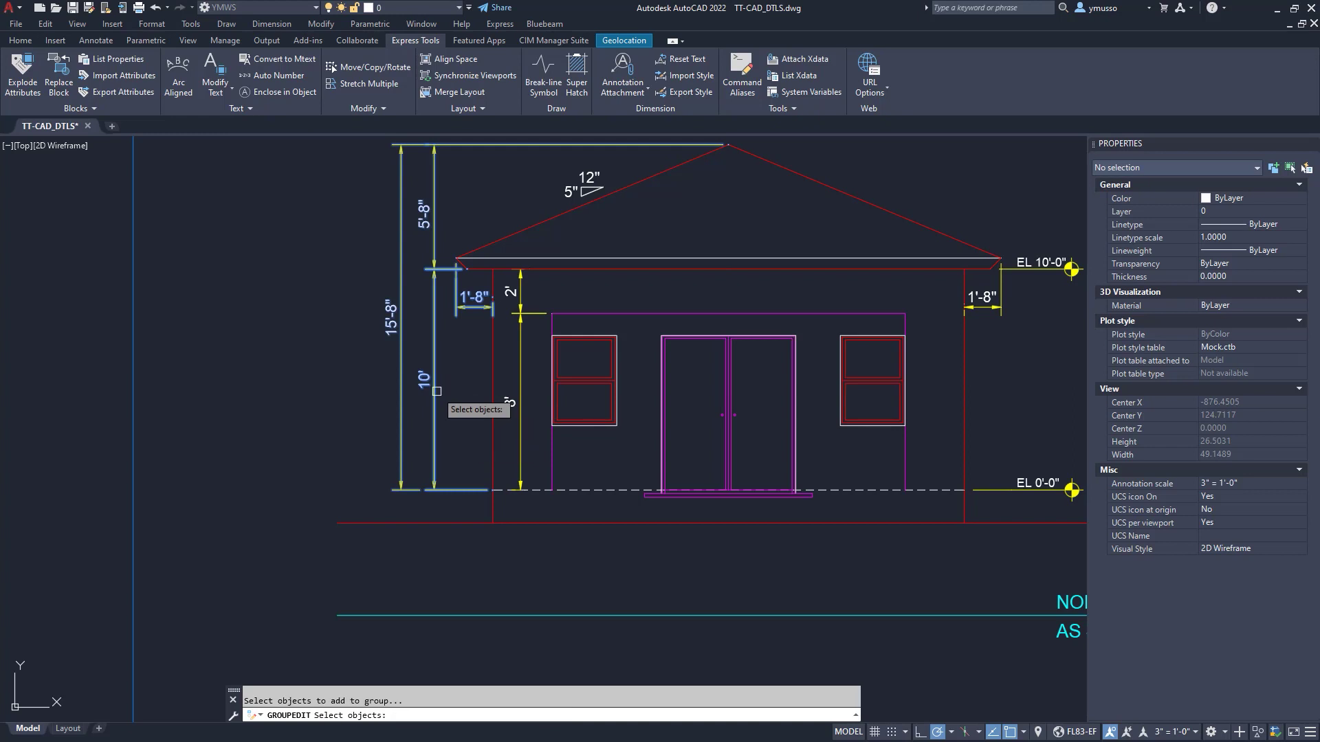
pyautogui.moveTo(545, 162); pyautogui.dragTo(620, 210)
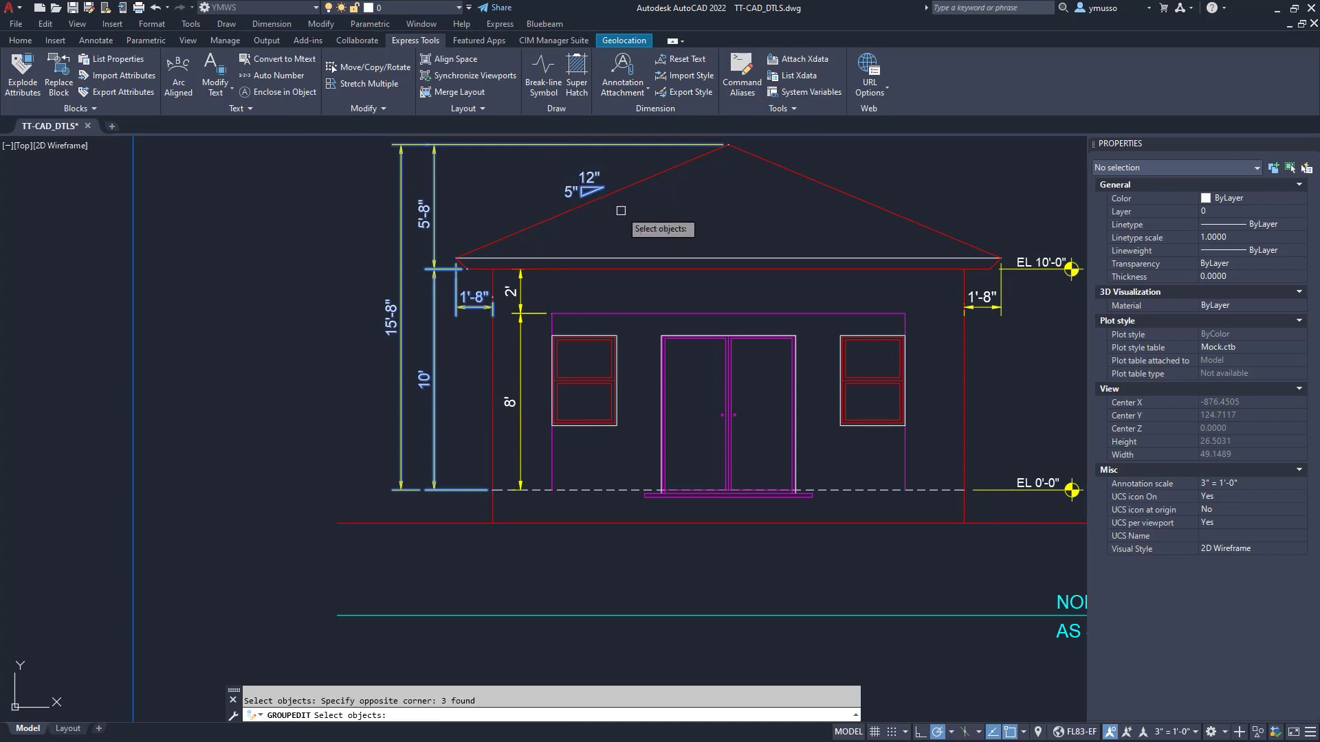
pyautogui.press('Escape')
# - Copy the dimensions onto the east elevation's roof ridge
pyautogui.write('co')
pyautogui.press('space')
pyautogui.click(647, 238)
pyautogui.scroll(-4, 646, 237)
pyautogui.moveTo(838, 302); pyautogui.dragTo(525, 322, button='middle')
pyautogui.click(800, 321)
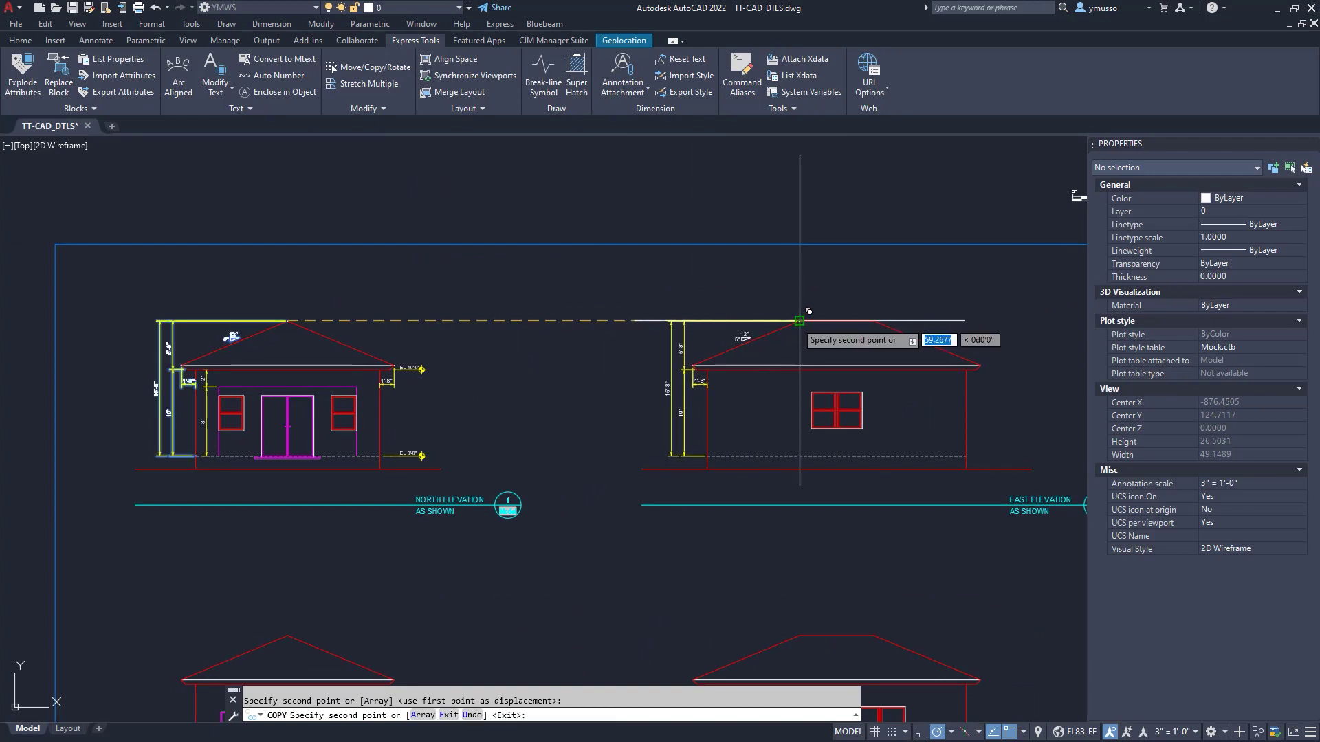
pyautogui.scroll(1, 799, 321)
pyautogui.press('Escape')
pyautogui.scroll(-10, 737, 295)
pyautogui.click(20, 40)
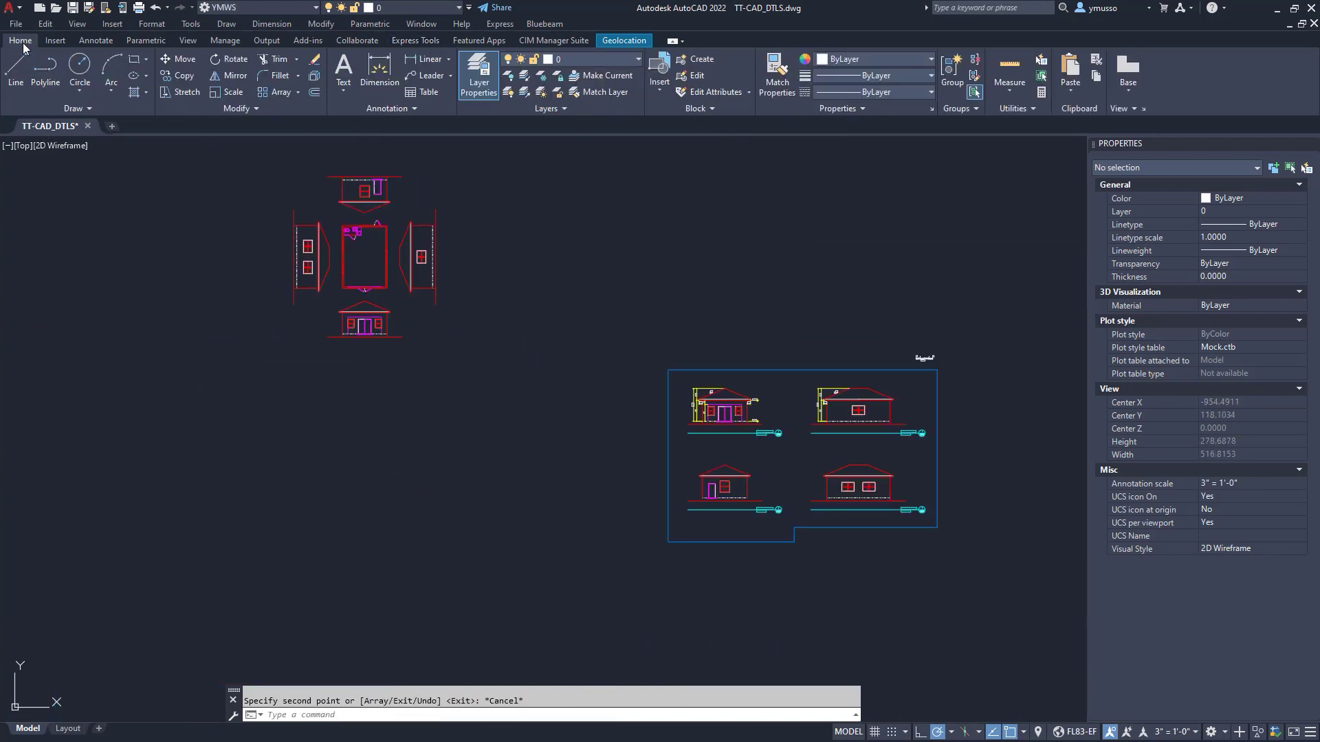
# - Open the Group Manager listing unnamed groups, with Selectable enabled
pyautogui.click(973, 109)
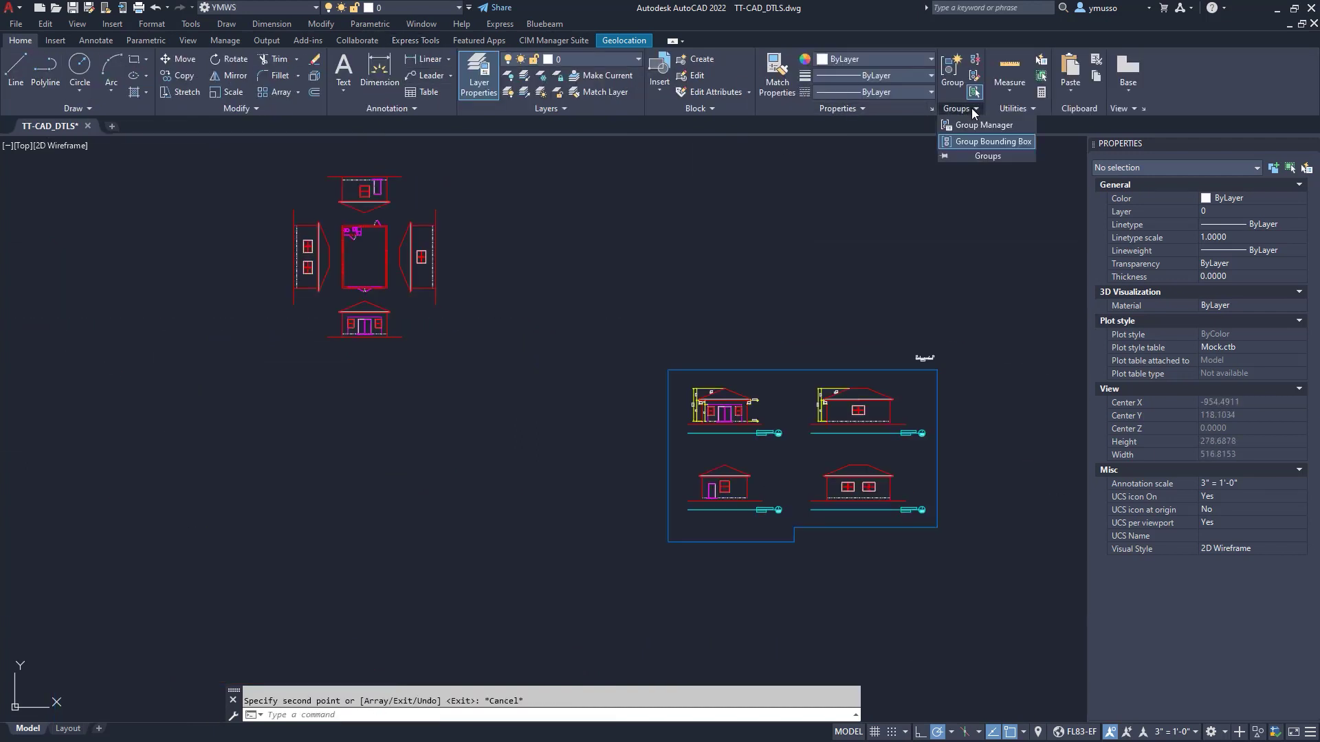
pyautogui.click(983, 125)
pyautogui.moveTo(667, 189); pyautogui.dragTo(563, 235)
pyautogui.click(586, 472)
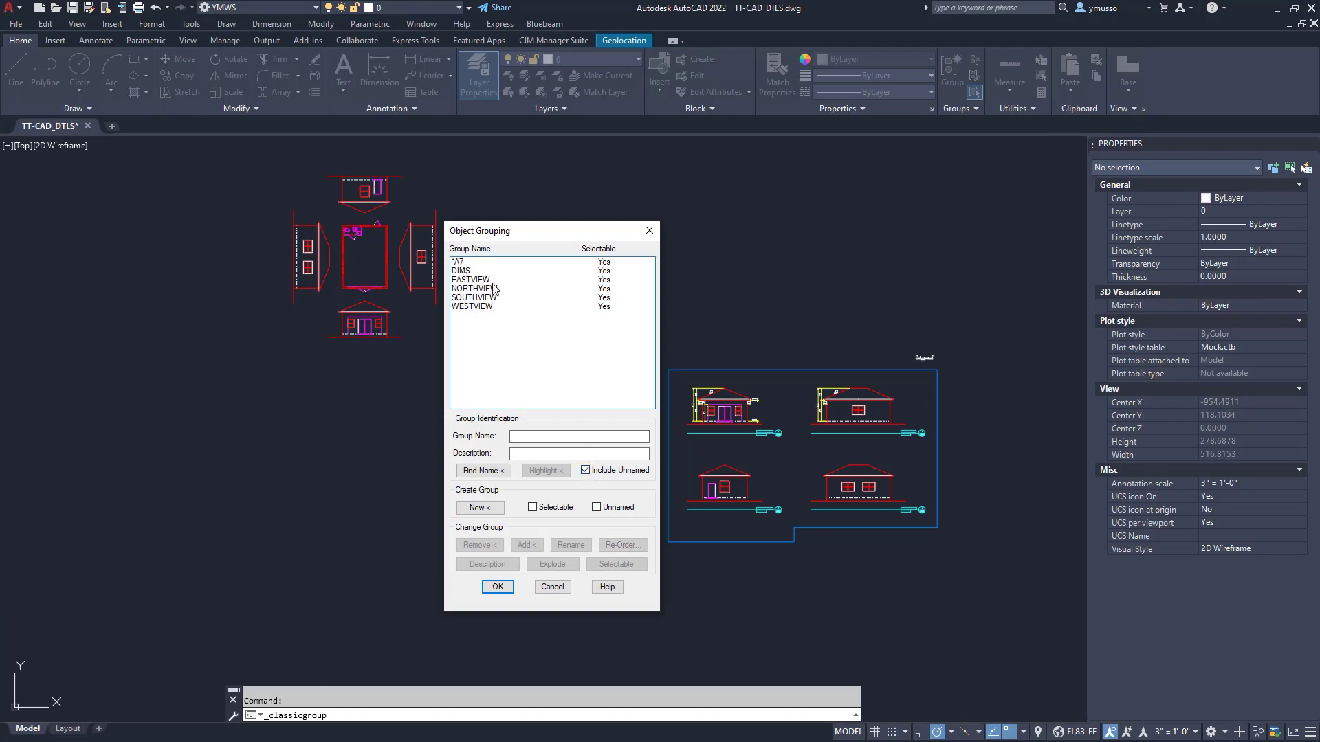
pyautogui.click(537, 511)
# - Highlight the unnamed group *A7, then explode it and confirm
pyautogui.click(462, 264)
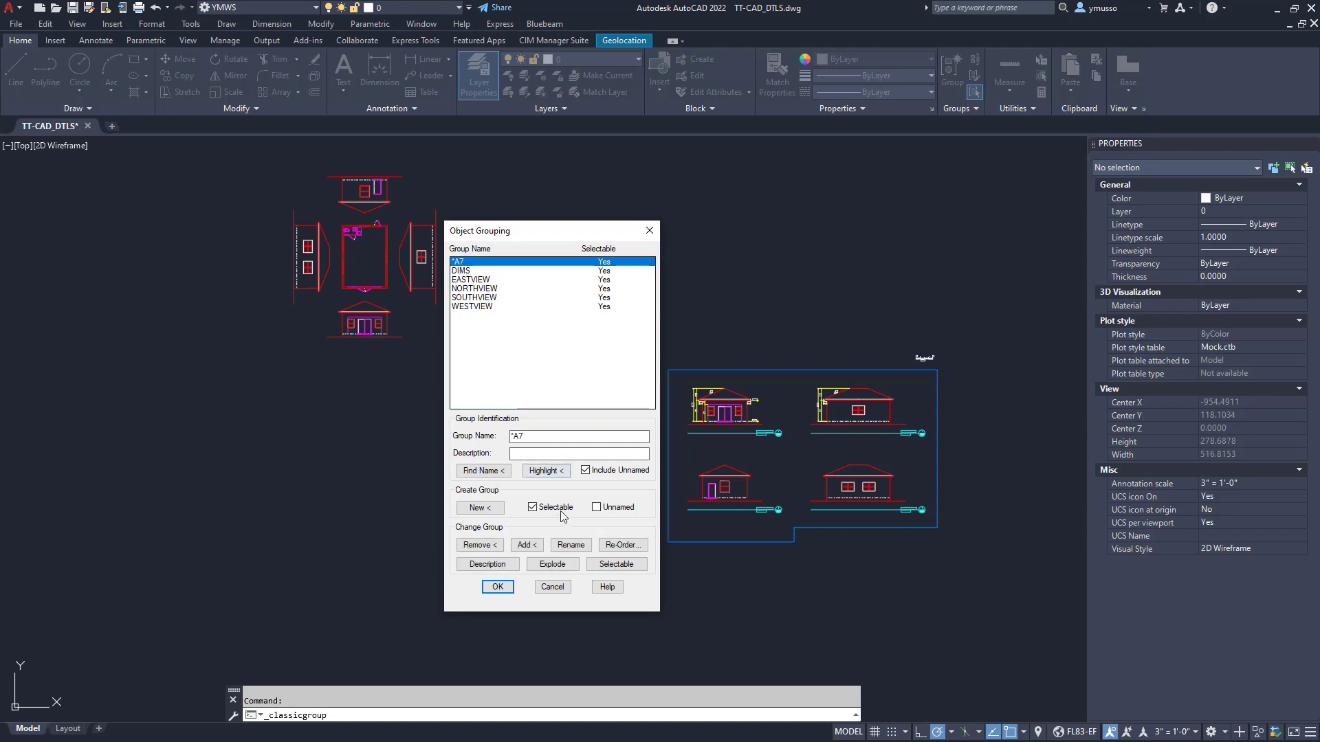
pyautogui.click(545, 471)
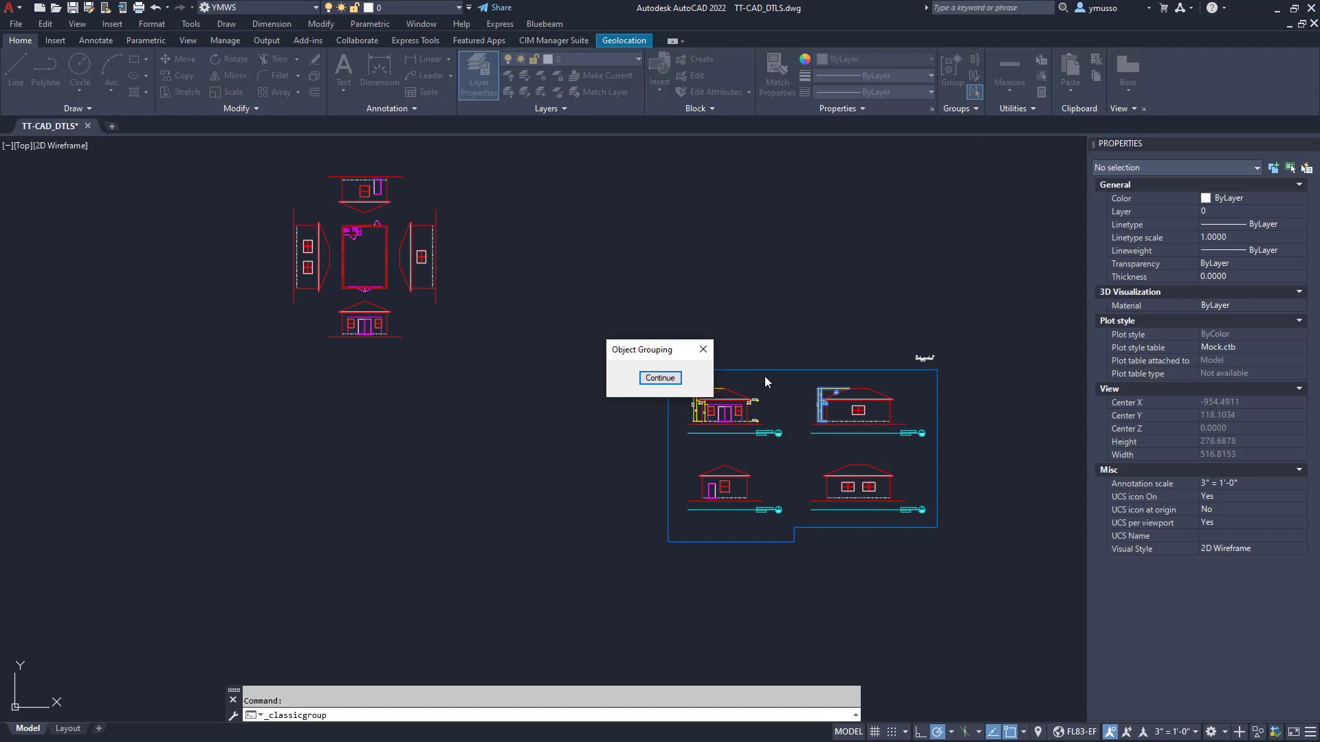
pyautogui.click(681, 382)
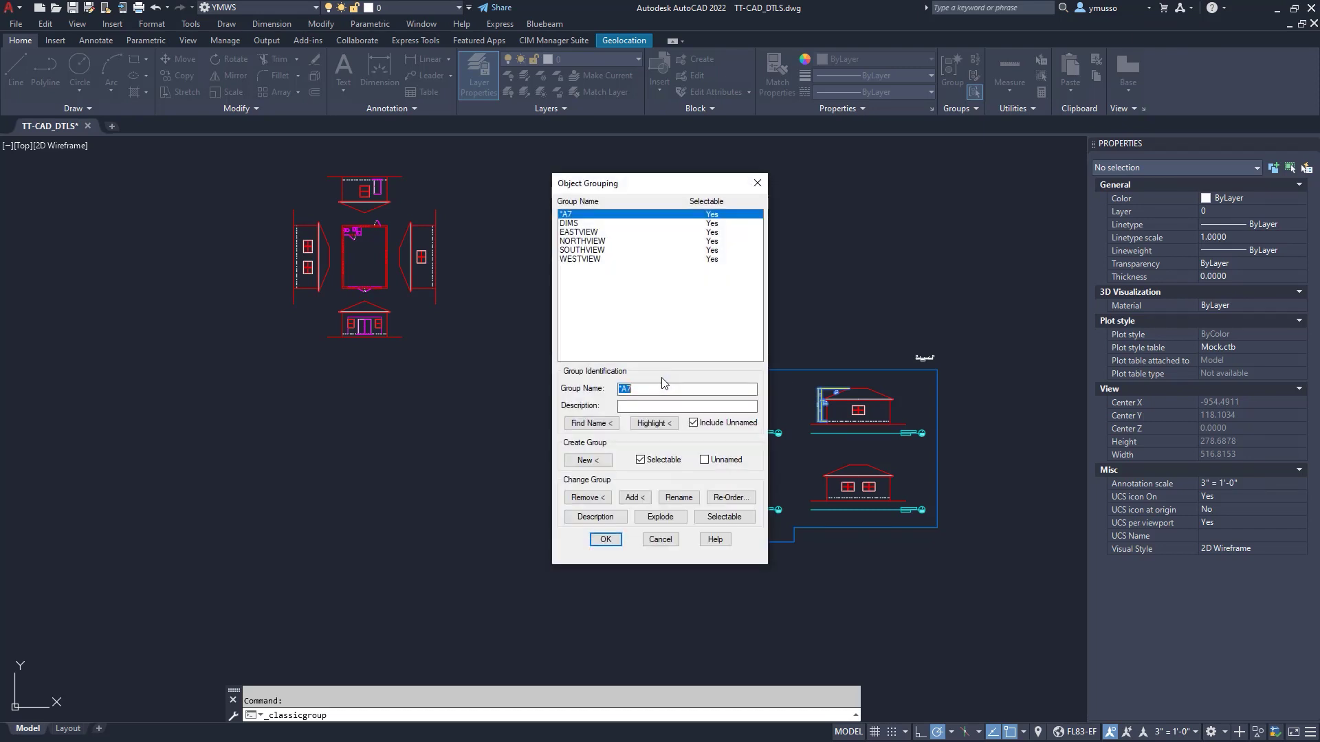
pyautogui.click(661, 516)
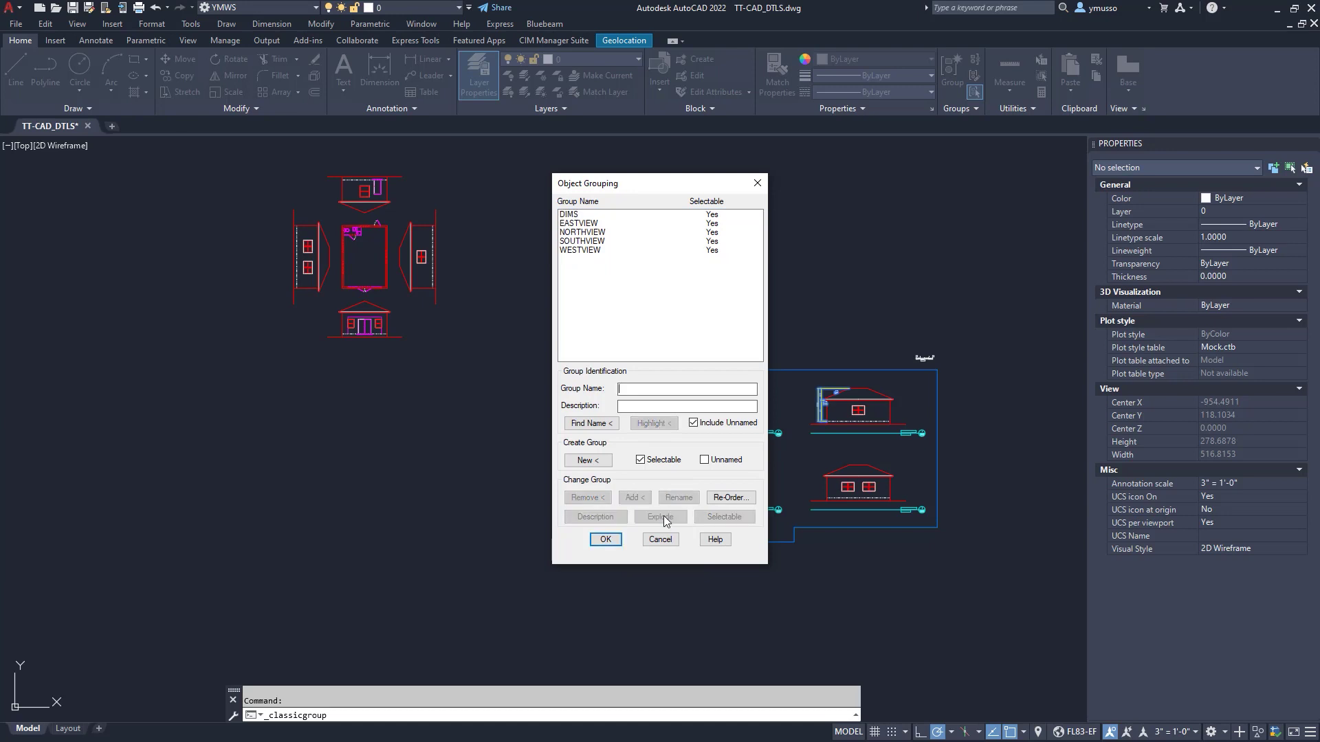
pyautogui.click(606, 540)
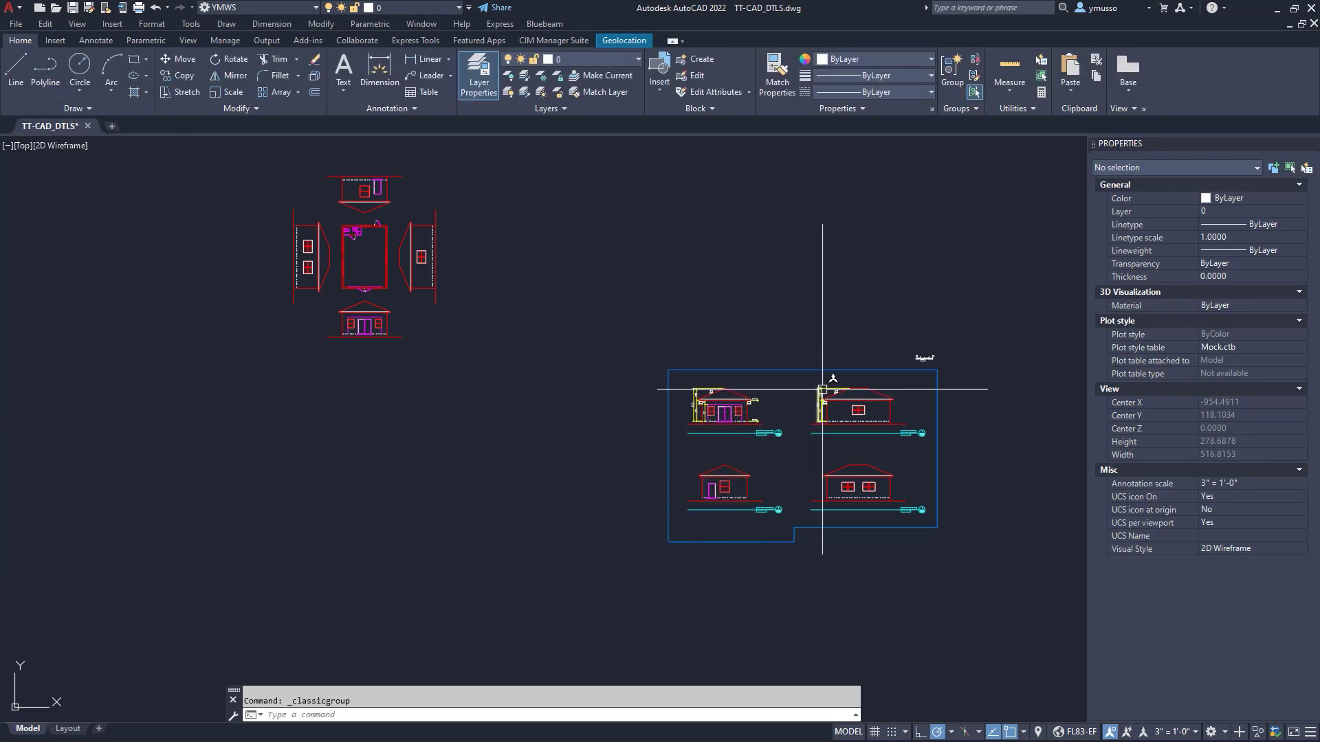
# - Remove the window's nine objects from the top elevation group with GROUPEDIT
pyautogui.scroll(2, 825, 391)
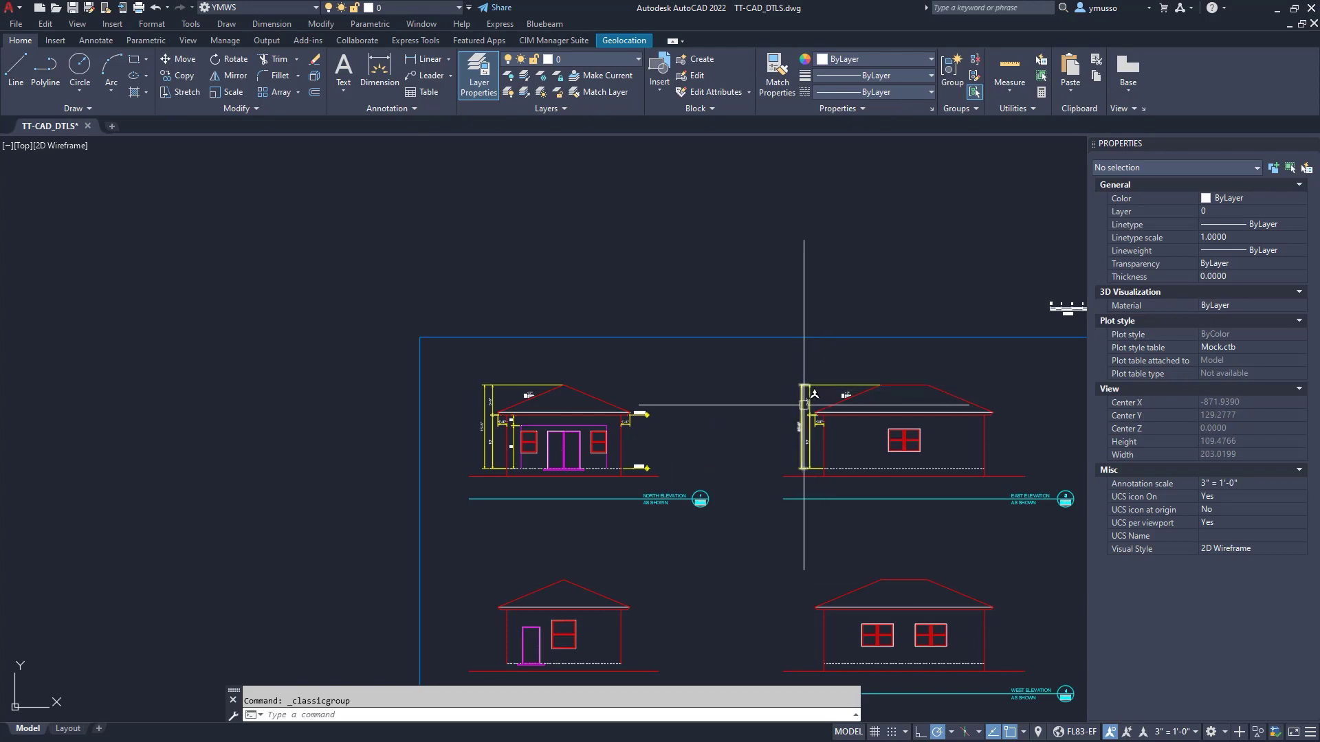
pyautogui.scroll(-2, 760, 404)
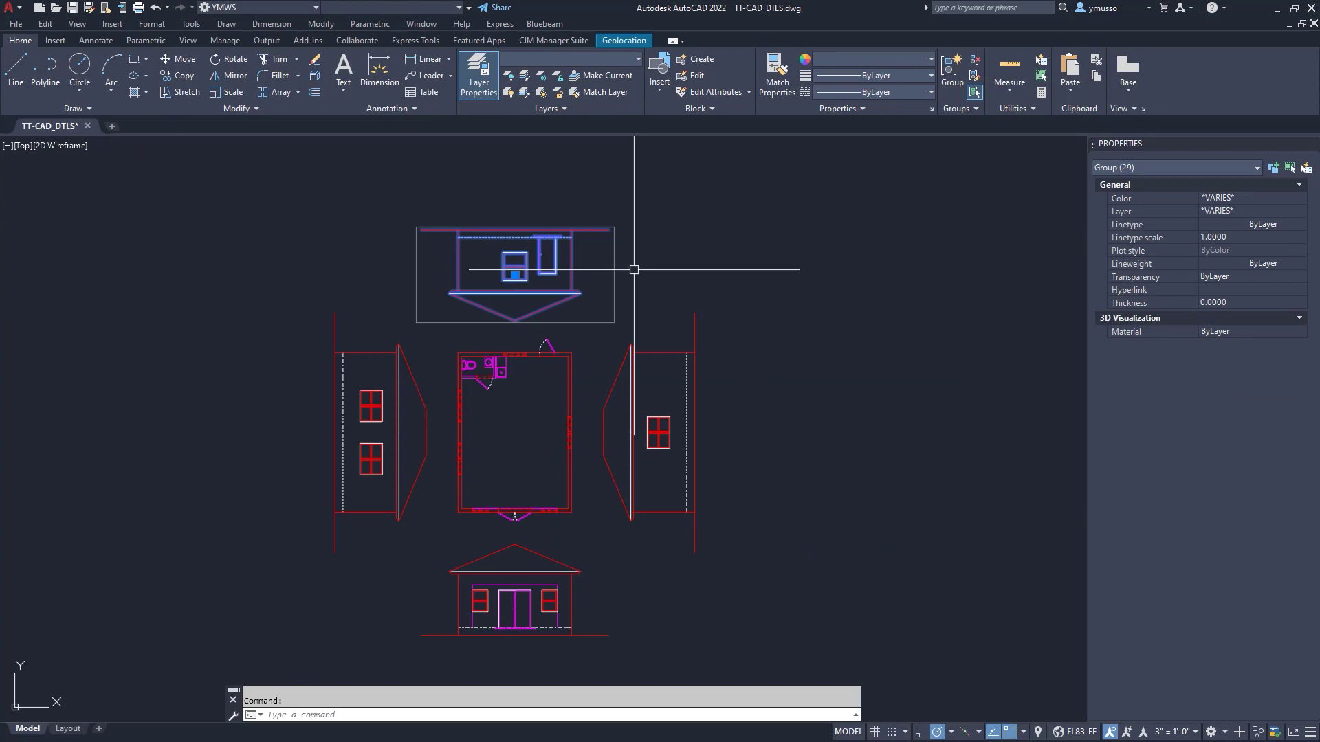
pyautogui.press('Escape')
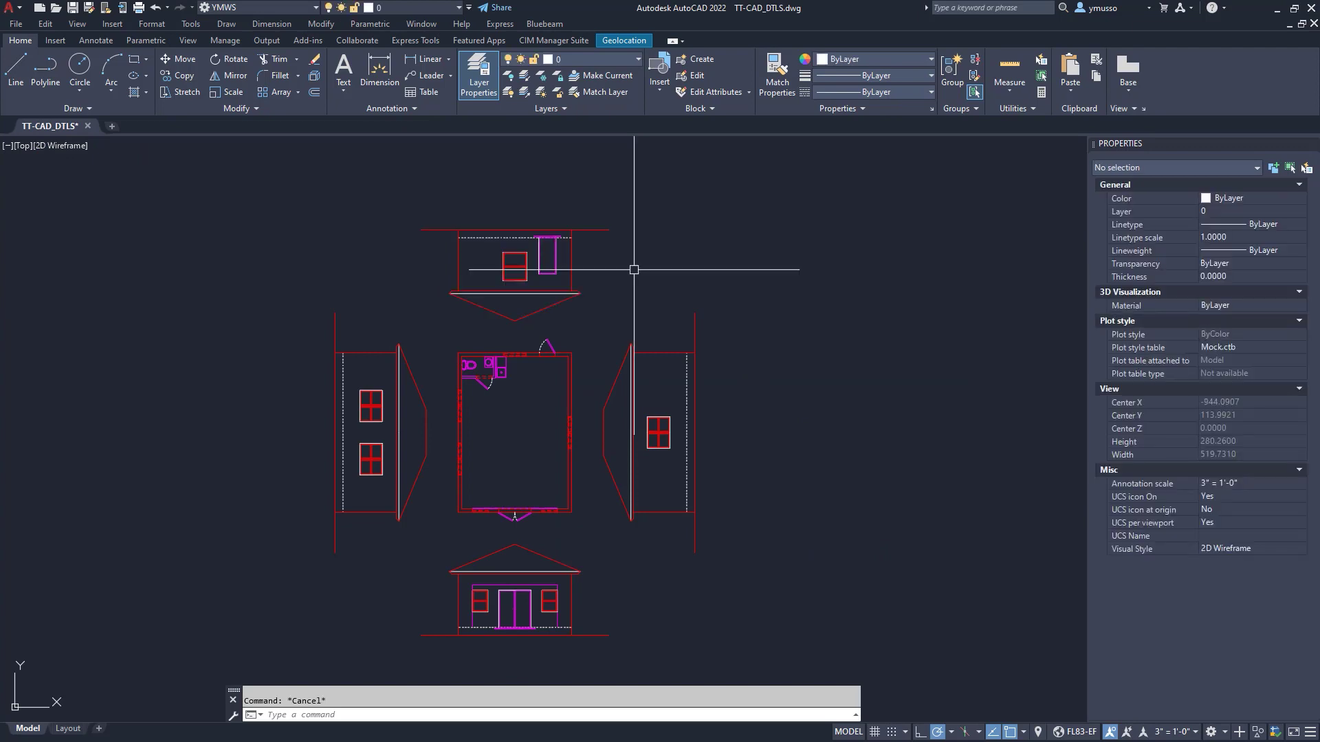
pyautogui.write('GROUPEDIT')
pyautogui.press('Return')
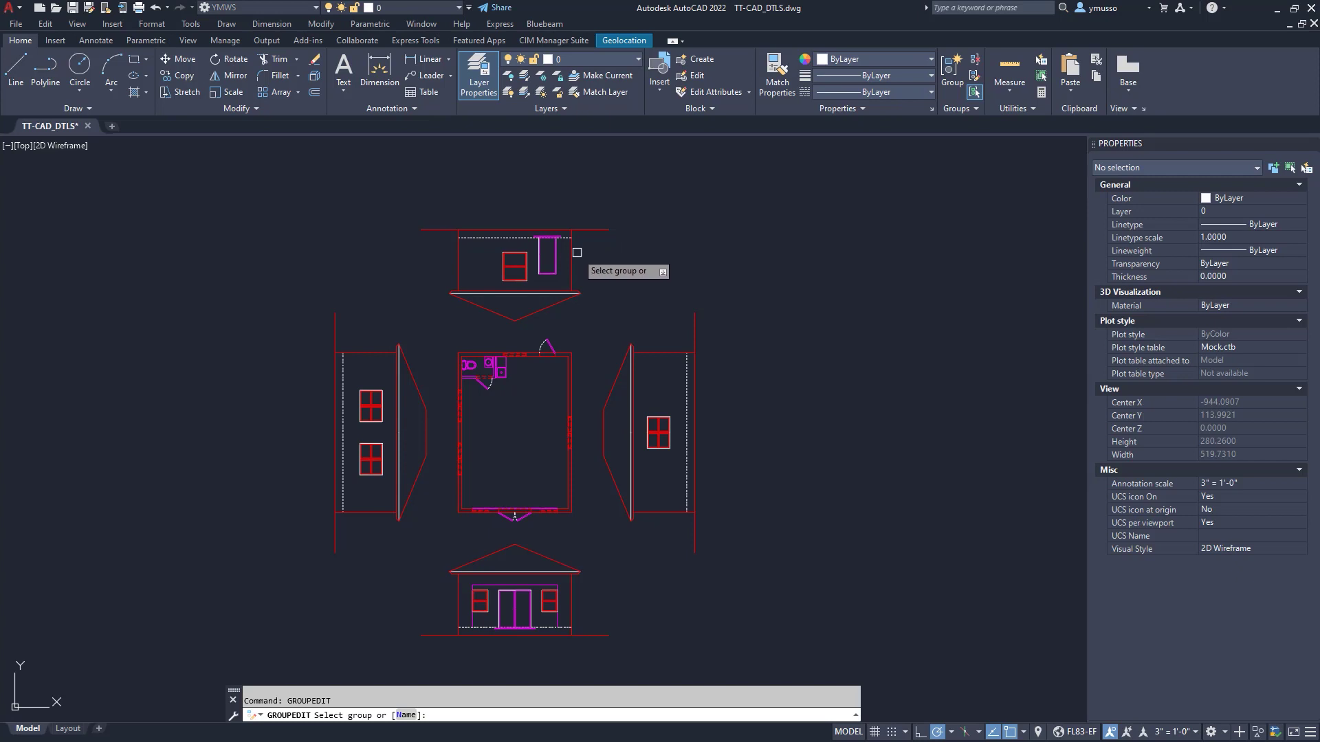
pyautogui.click(575, 253)
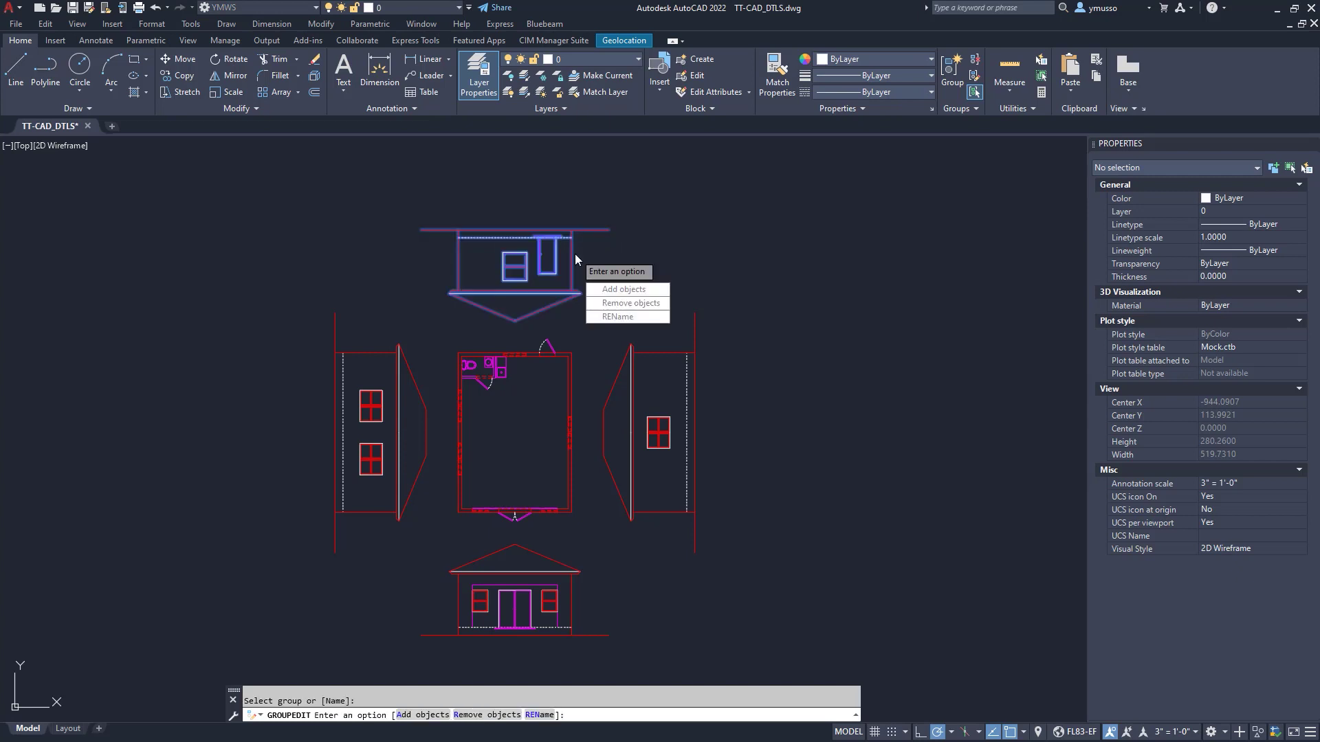
pyautogui.click(645, 310)
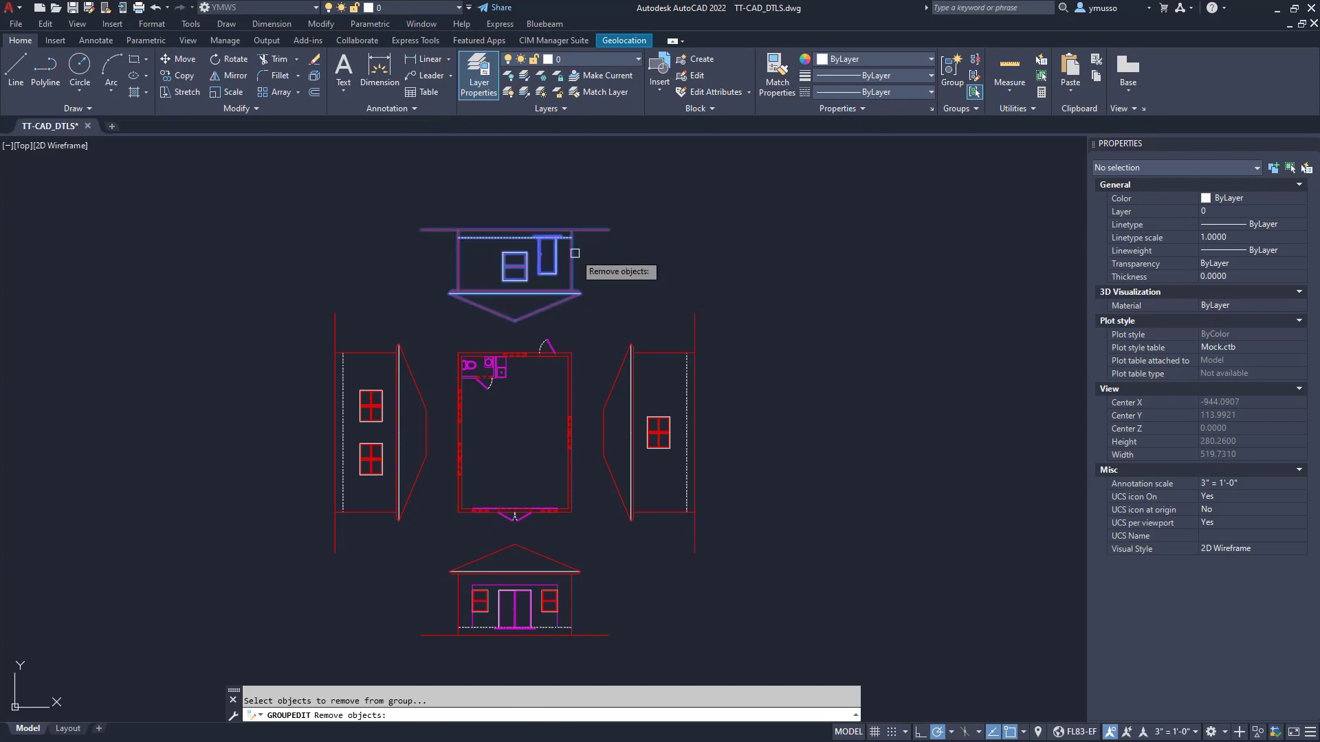
pyautogui.click(494, 242)
pyautogui.click(536, 285)
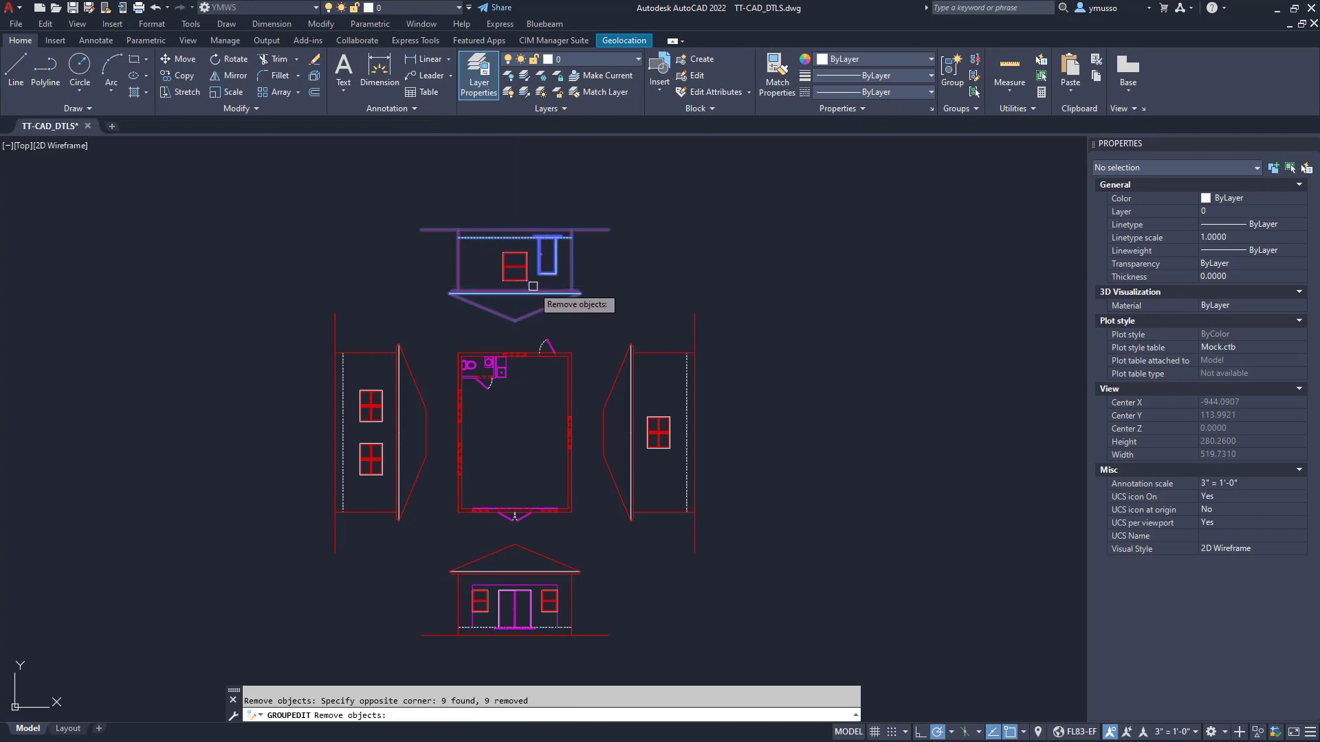
pyautogui.press('Return')
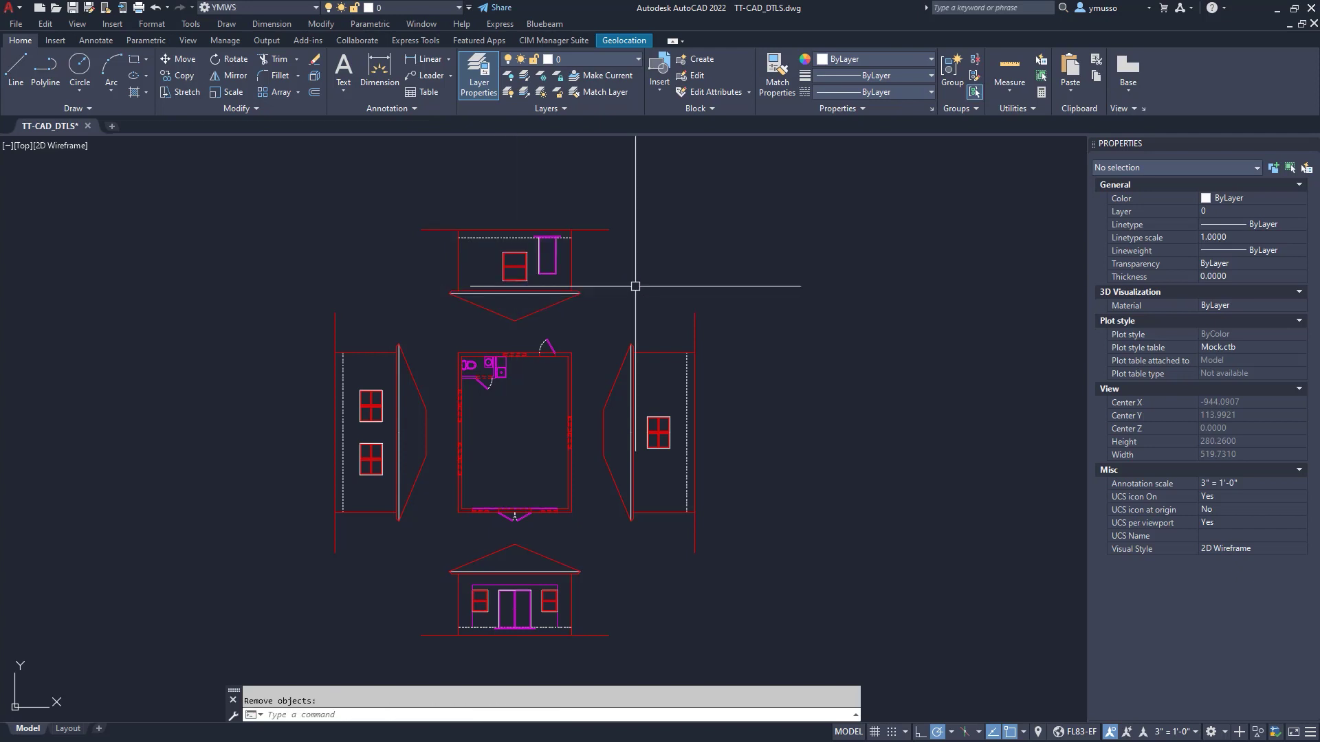
# - Select the top elevation group to confirm it now holds 20 objects
pyautogui.click(585, 298)
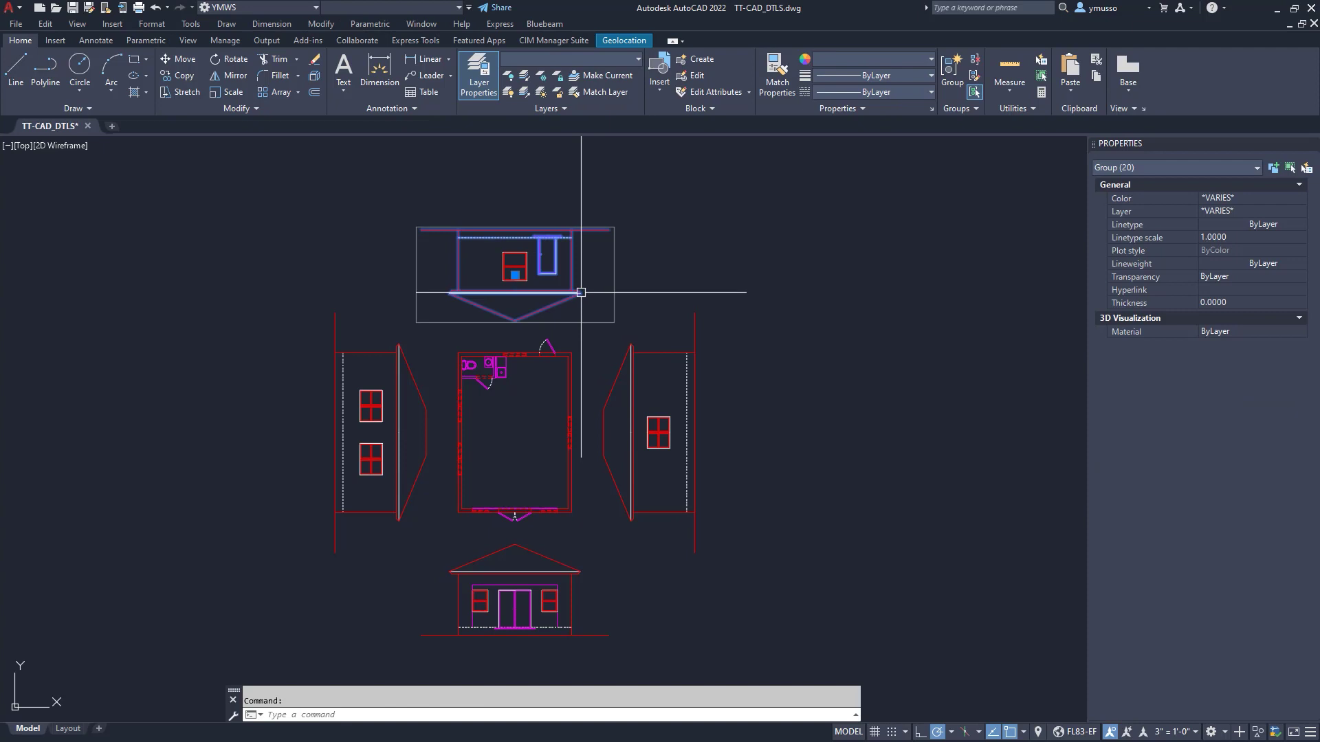
pyautogui.click(515, 279)
pyautogui.press('Escape')
pyautogui.press('Escape')
pyautogui.write('GROUP')
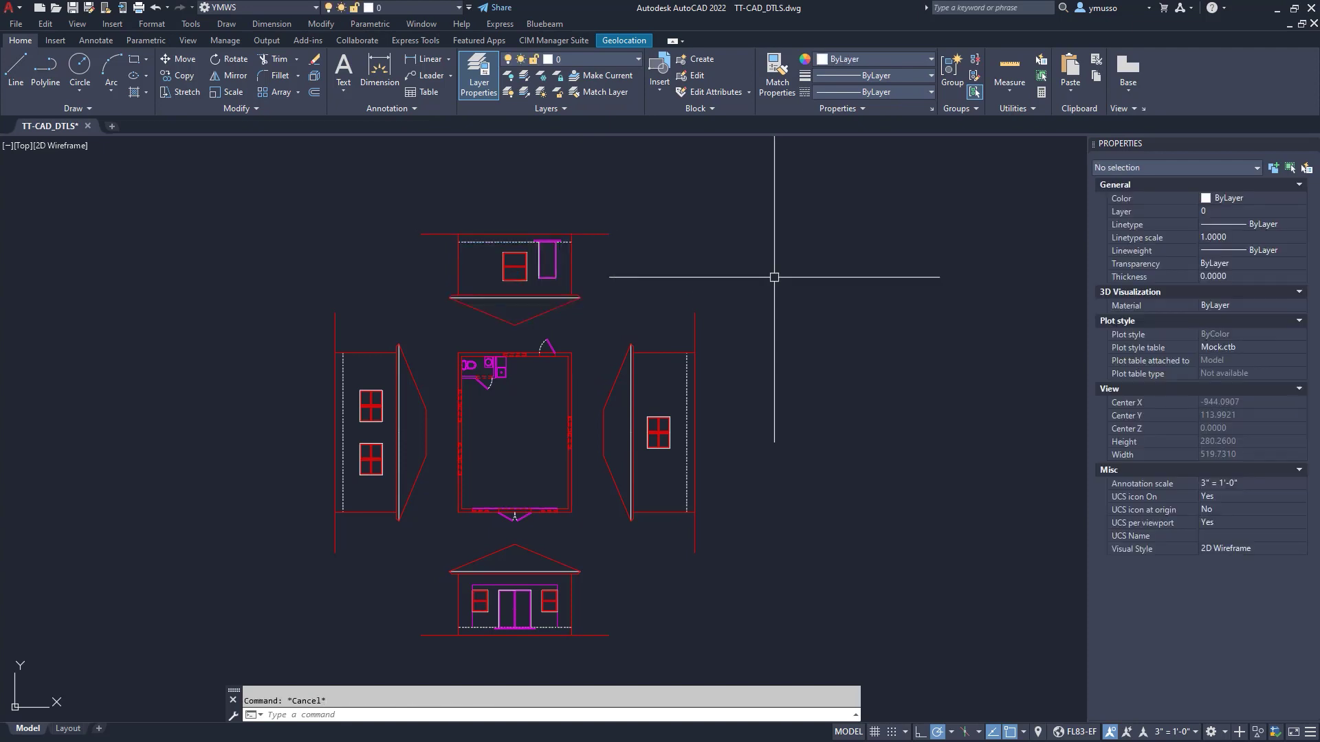
pyautogui.write('EDIT')
# - Add the window's nine objects back to the top elevation group and verify 29 objects
pyautogui.press('Return')
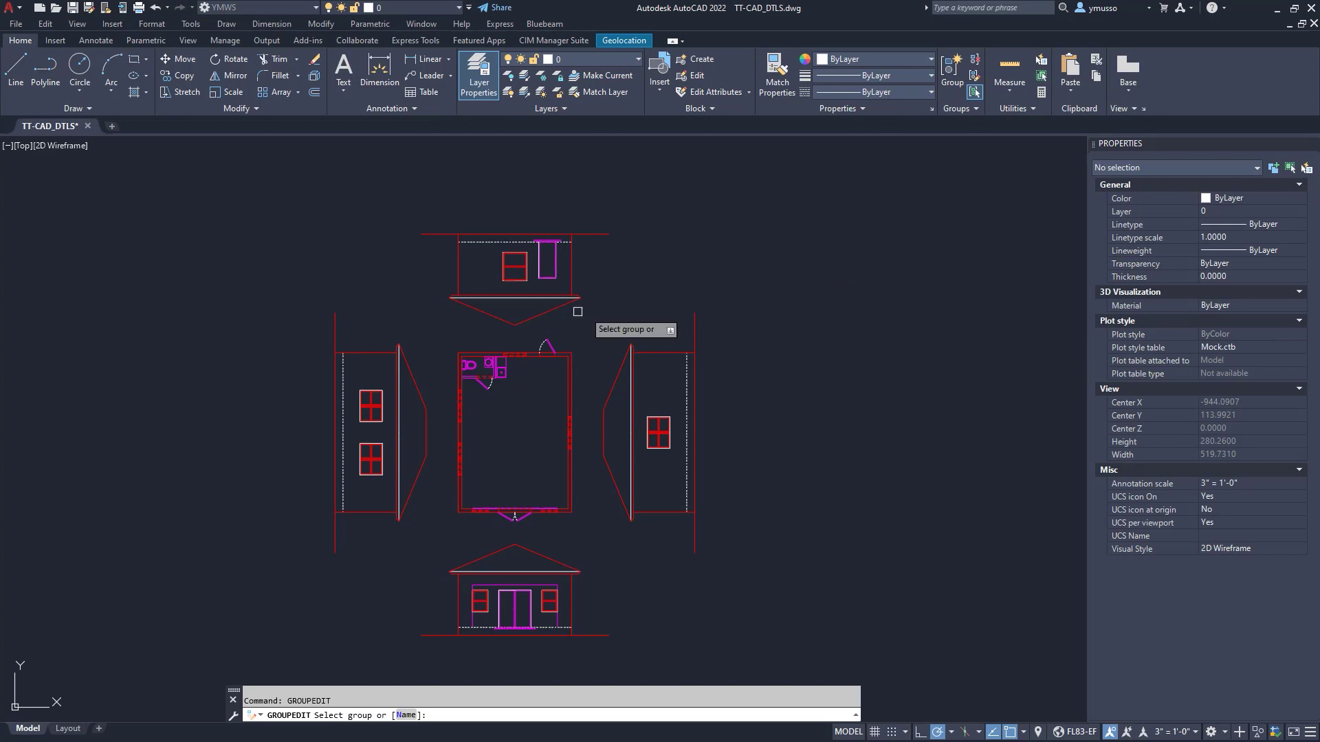
pyautogui.click(553, 307)
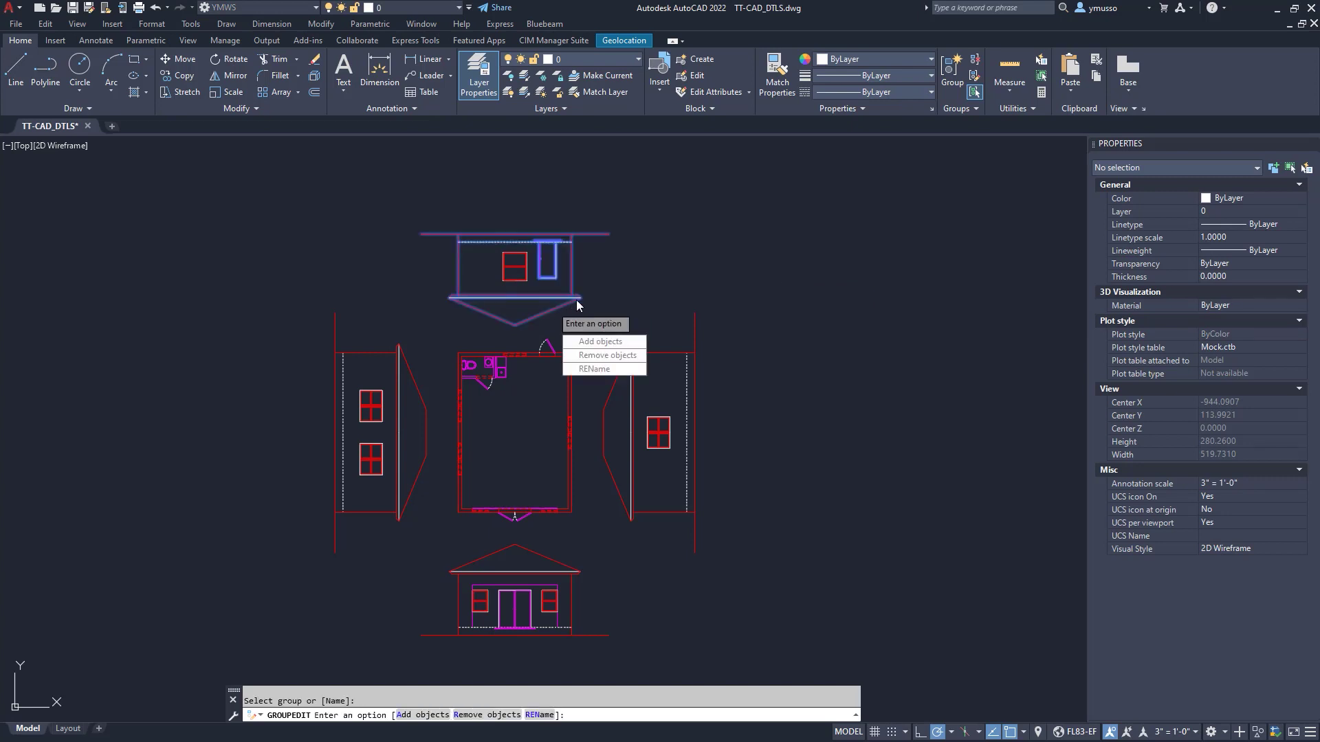
pyautogui.click(609, 343)
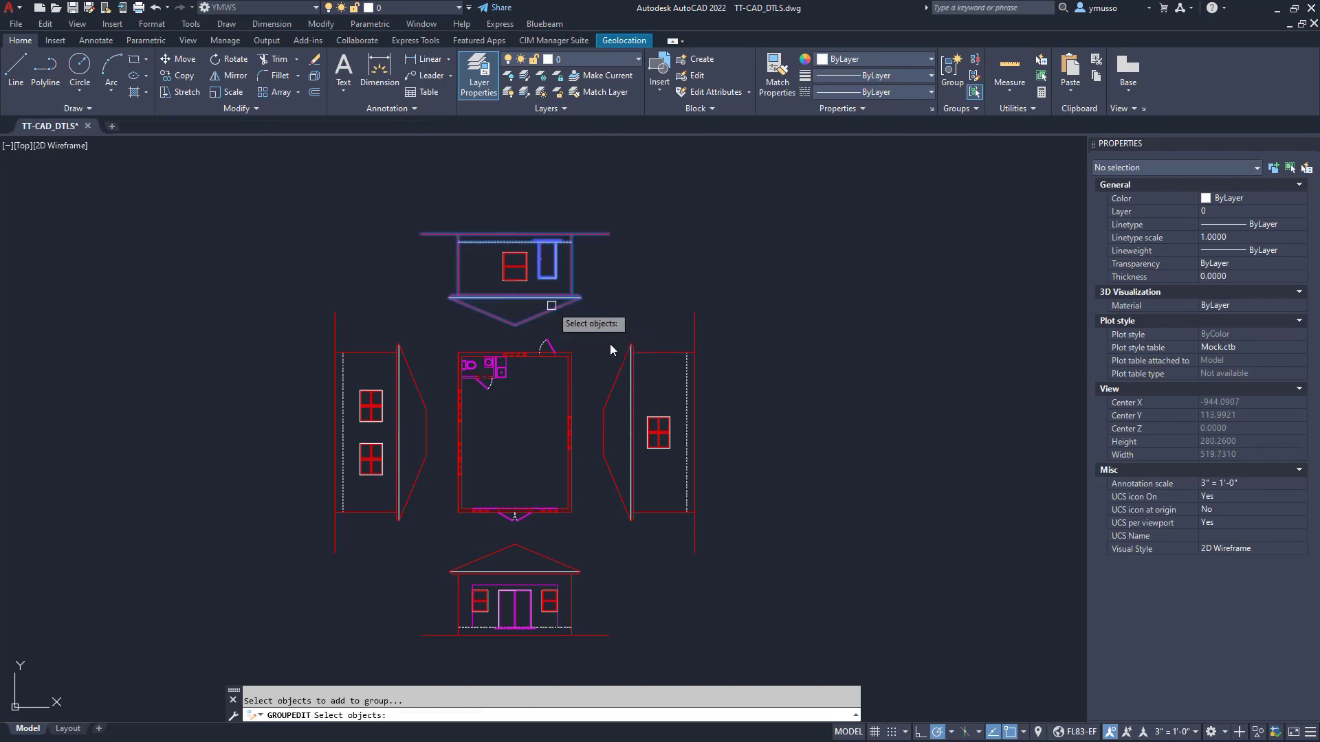
pyautogui.click(493, 249)
pyautogui.click(541, 286)
pyautogui.press('Return')
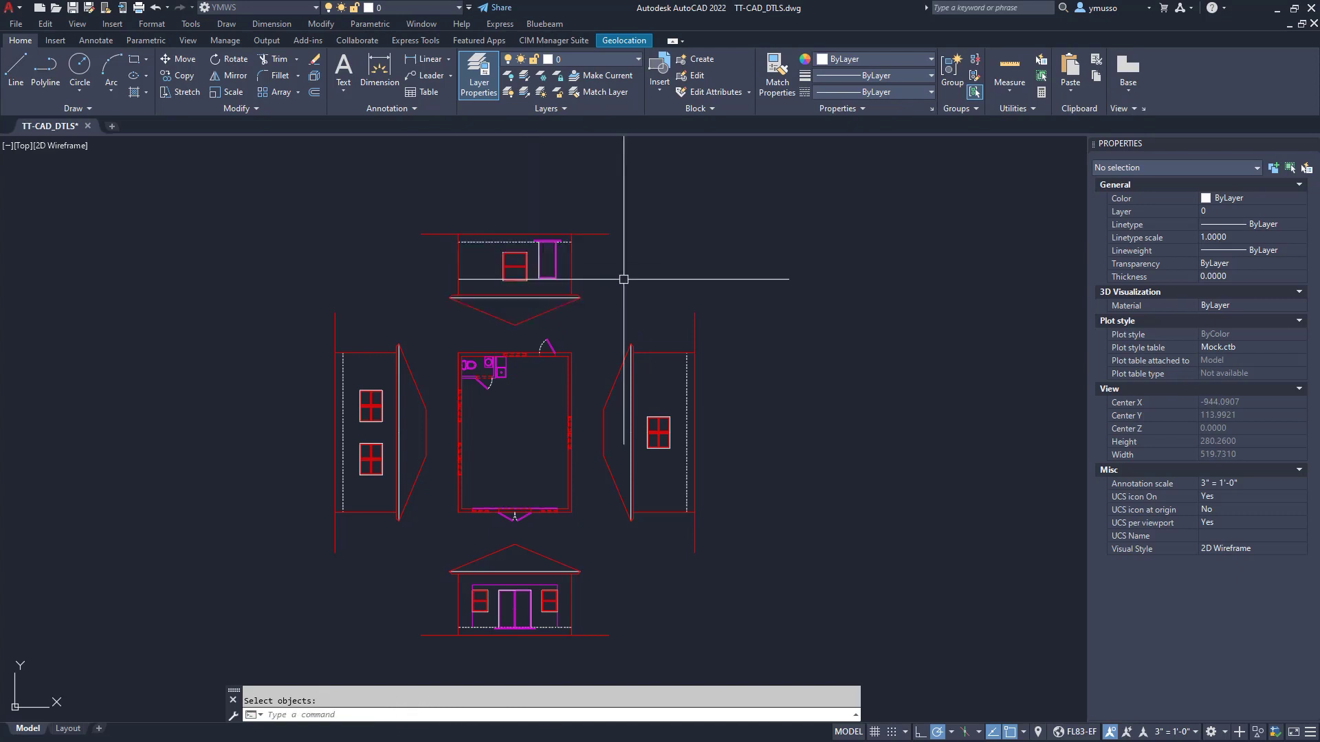
pyautogui.click(581, 285)
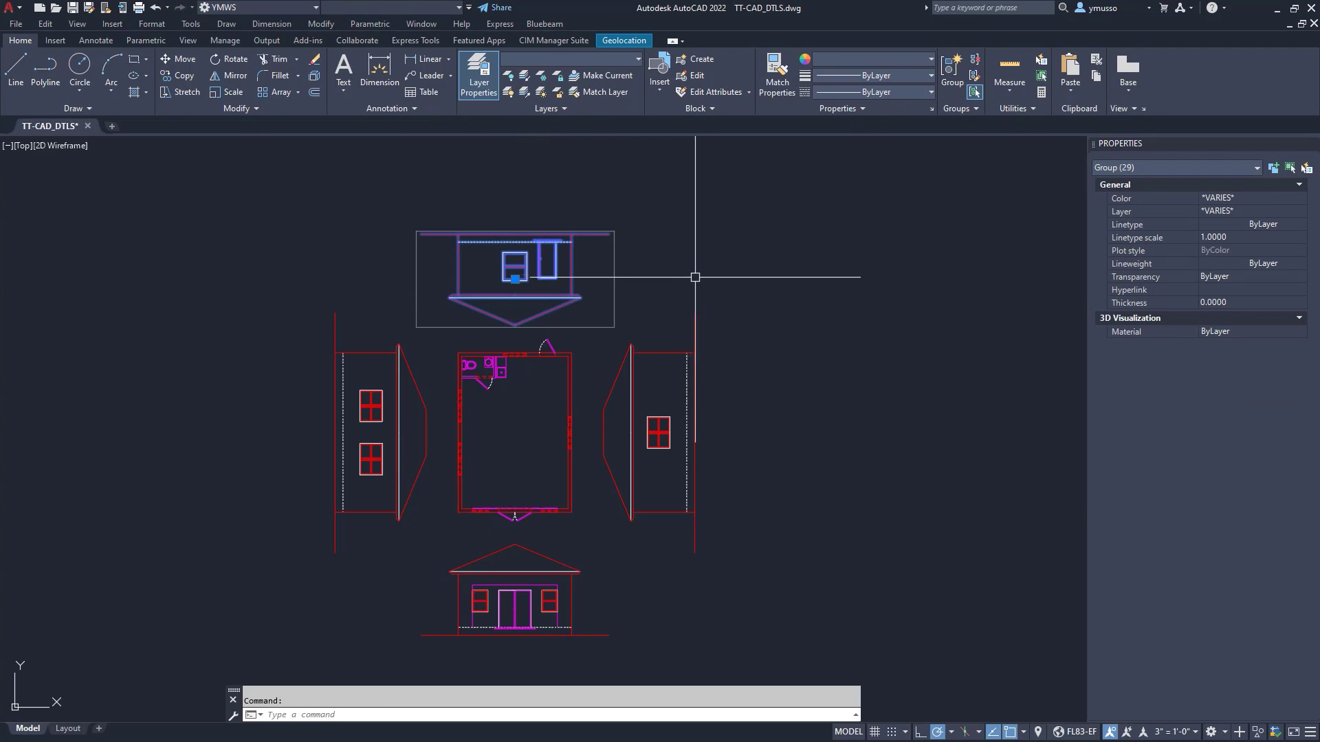
pyautogui.press('Escape')
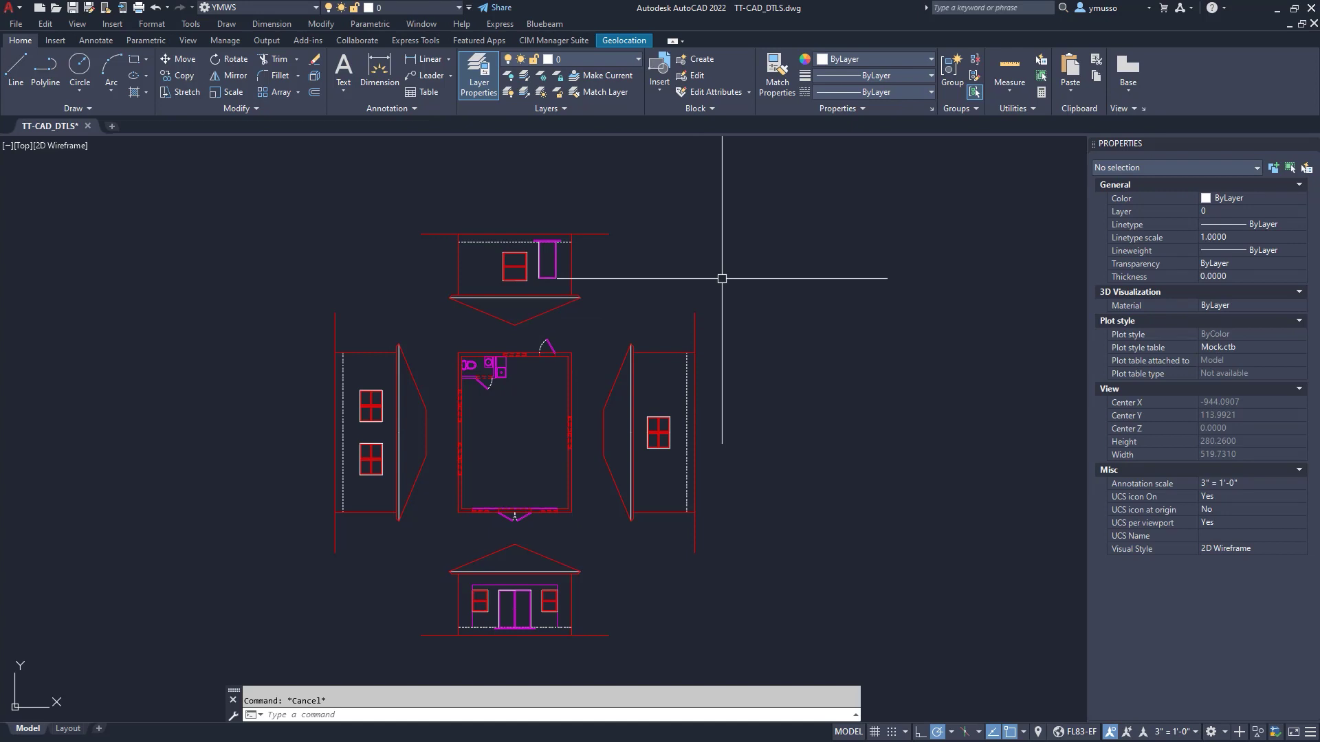